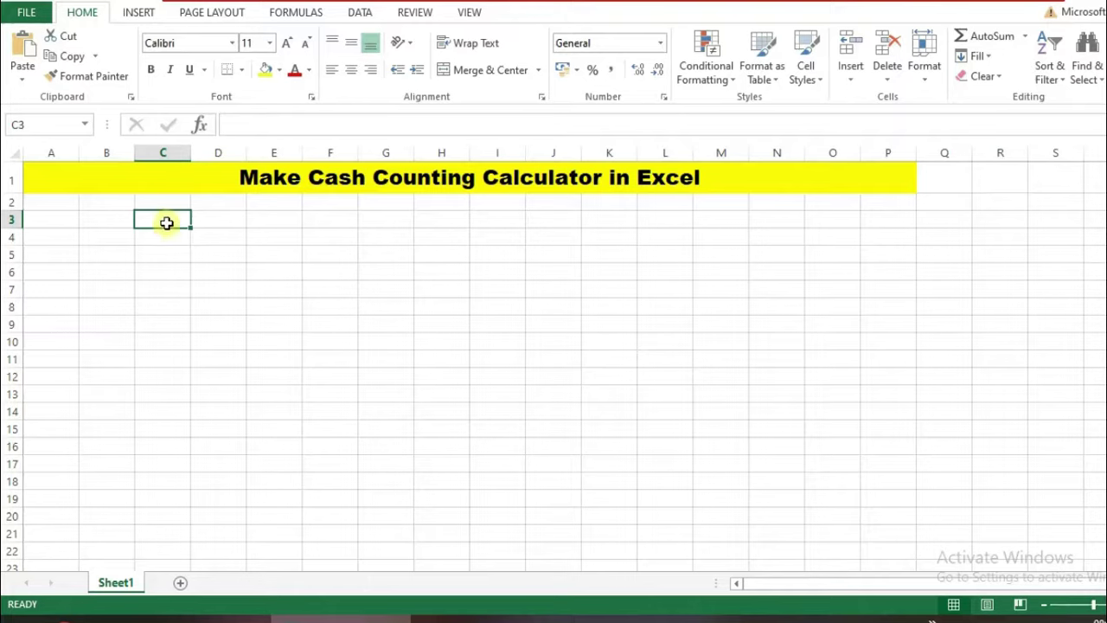
Enter 2000, 500, 200, 100, 50, 20, 10, 5, 2 and 1 down cells C3:C12
{"action": "type", "text": "2000"}
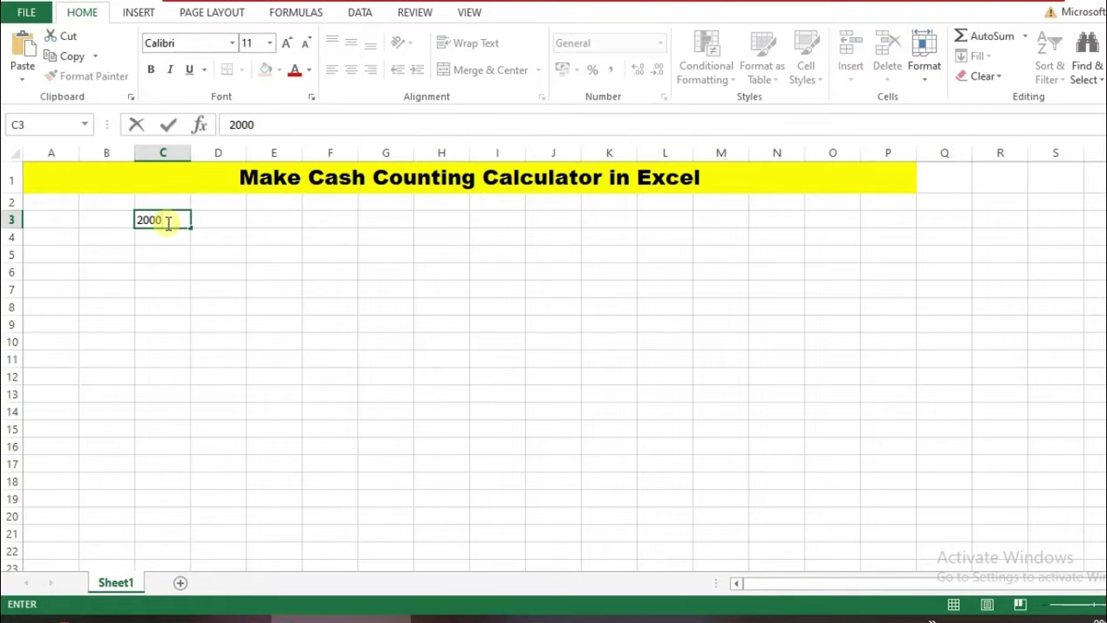
{"action": "key", "text": "Return"}
{"action": "type", "text": "500"}
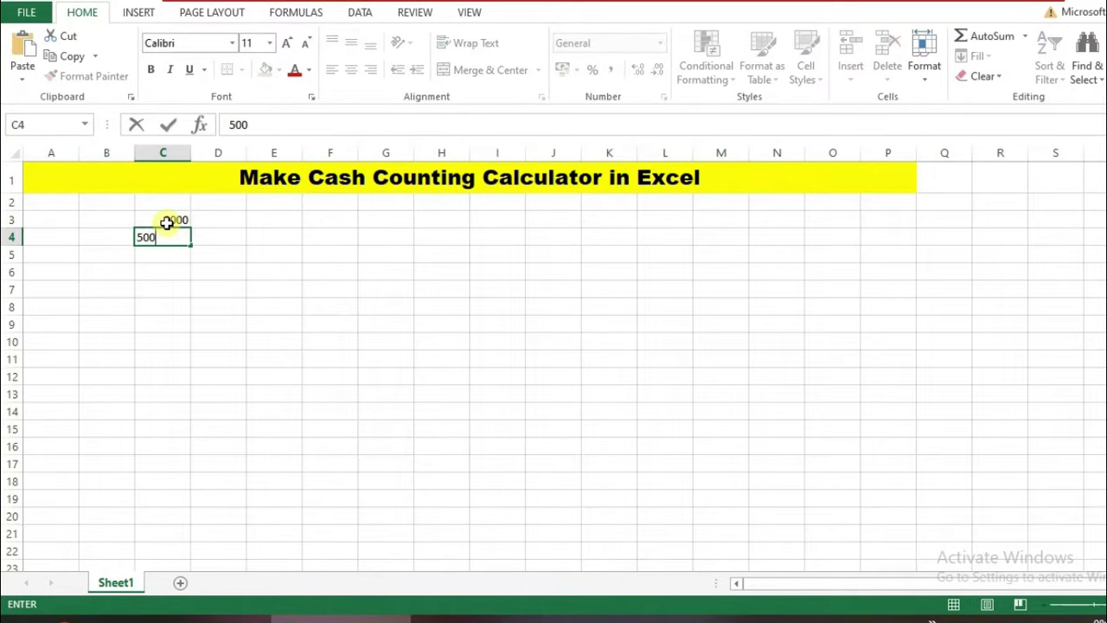
{"action": "key", "text": "Return"}
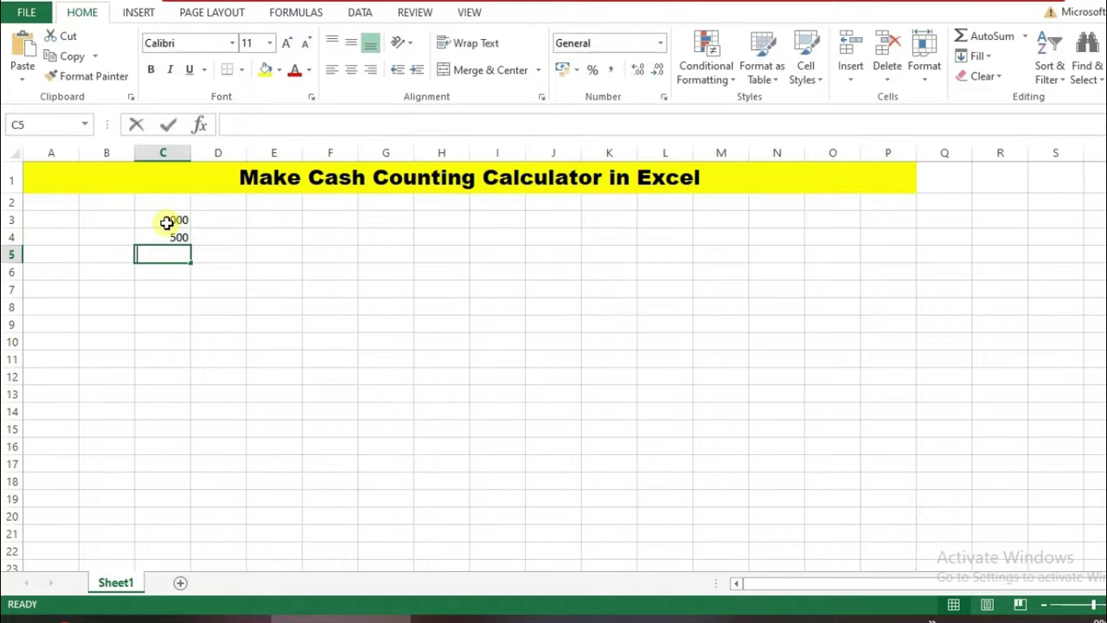
{"action": "type", "text": "200"}
{"action": "key", "text": "Return"}
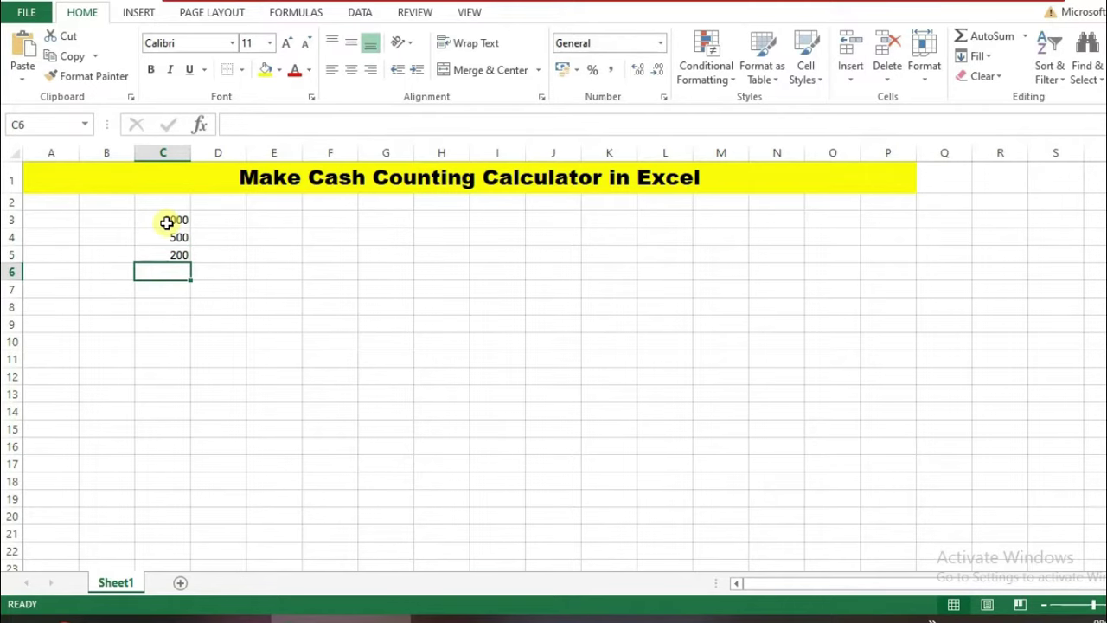
{"action": "type", "text": "1"}
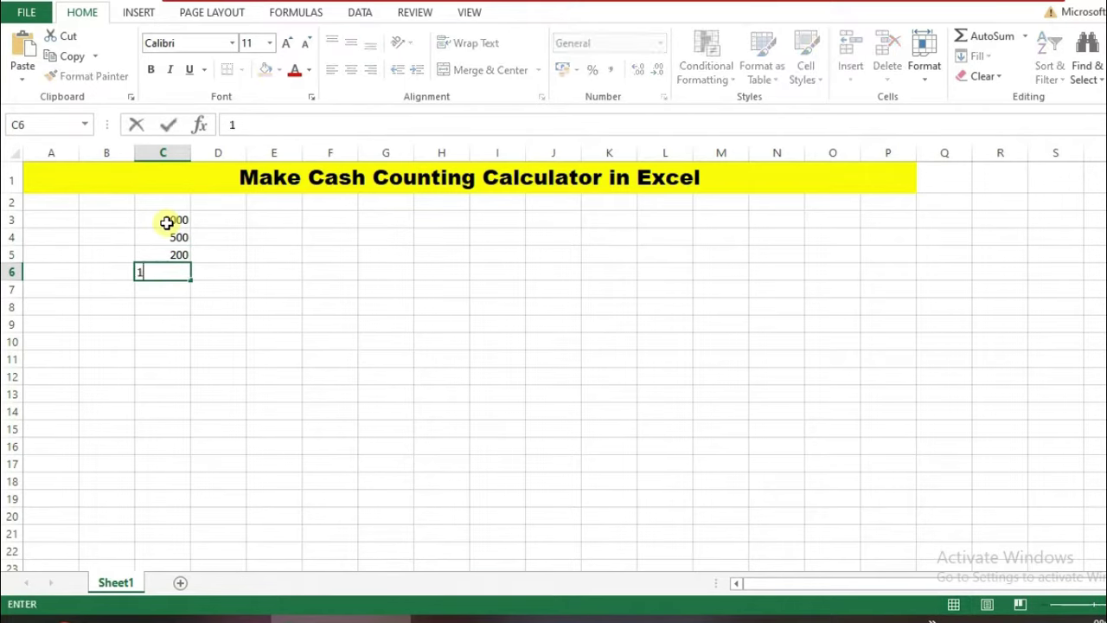
{"action": "type", "text": "00"}
{"action": "key", "text": "Return"}
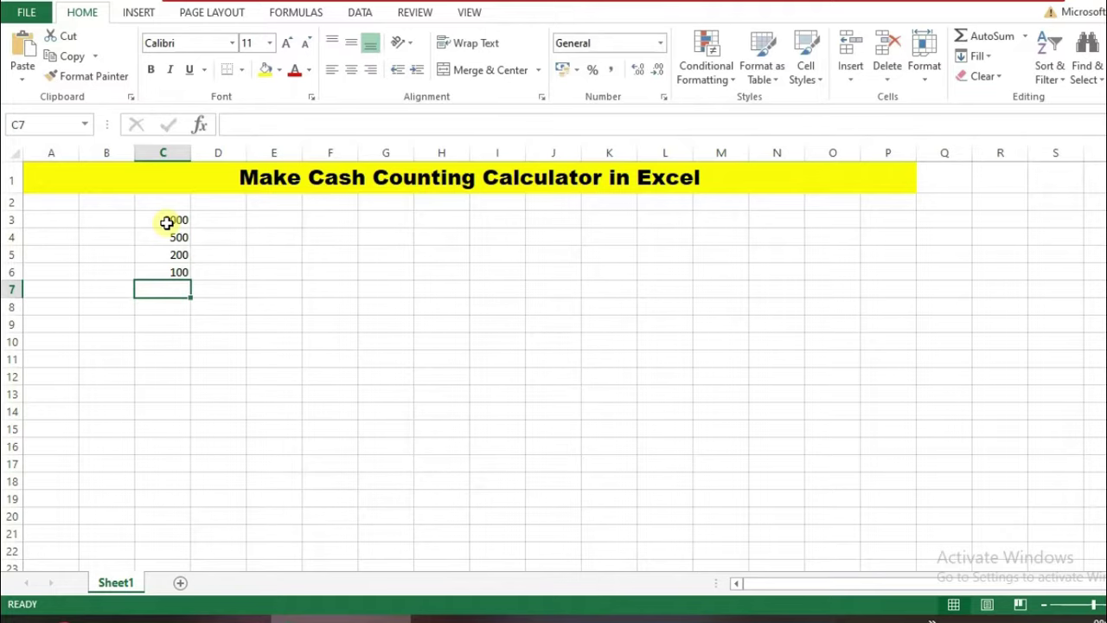
{"action": "type", "text": "50"}
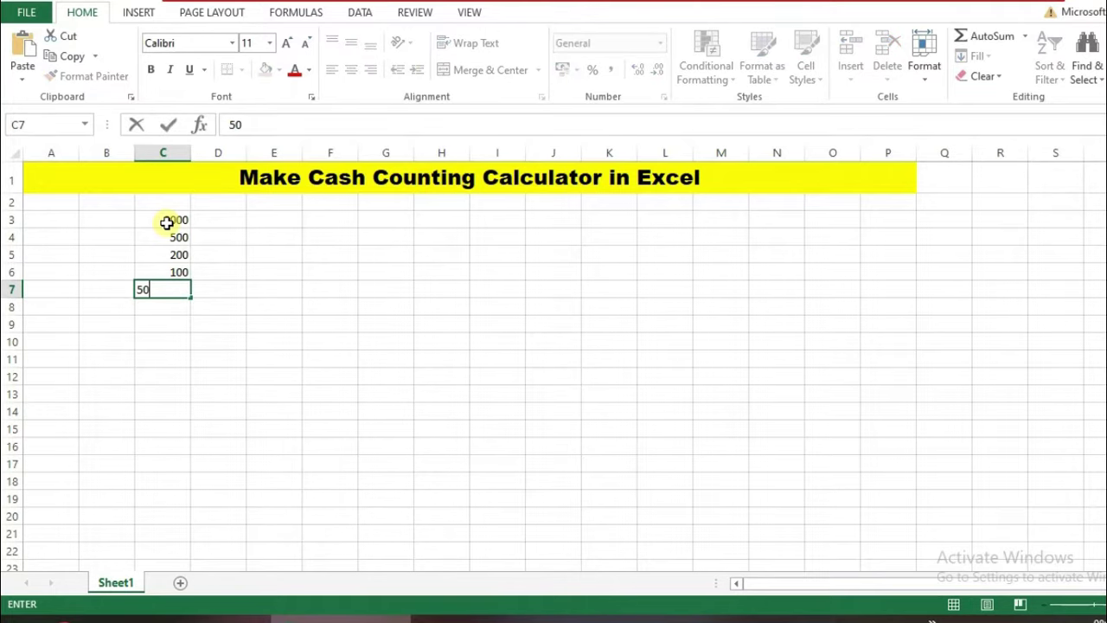
{"action": "key", "text": "Return"}
{"action": "type", "text": "20"}
{"action": "key", "text": "Return"}
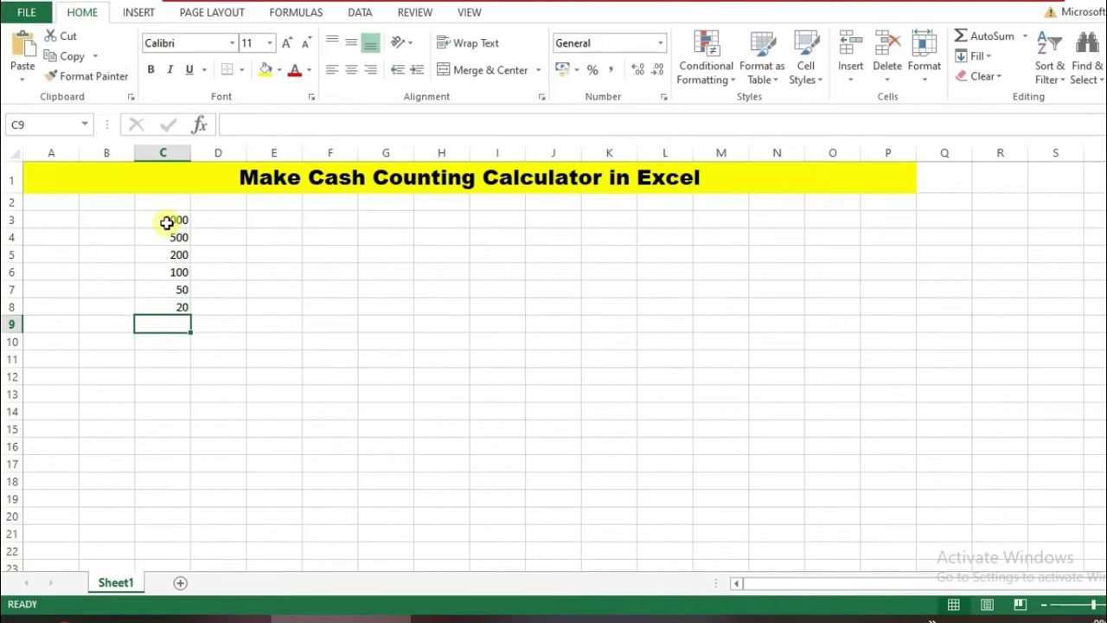
{"action": "type", "text": "10"}
{"action": "key", "text": "Return"}
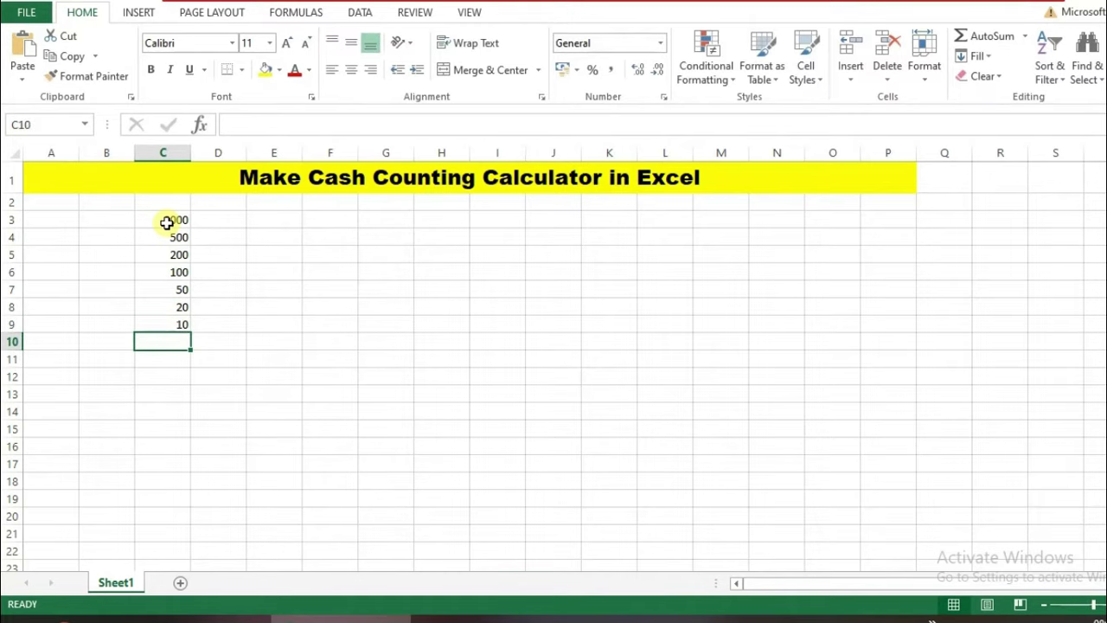
{"action": "type", "text": "5"}
{"action": "key", "text": "Return"}
{"action": "type", "text": "2"}
{"action": "key", "text": "Return"}
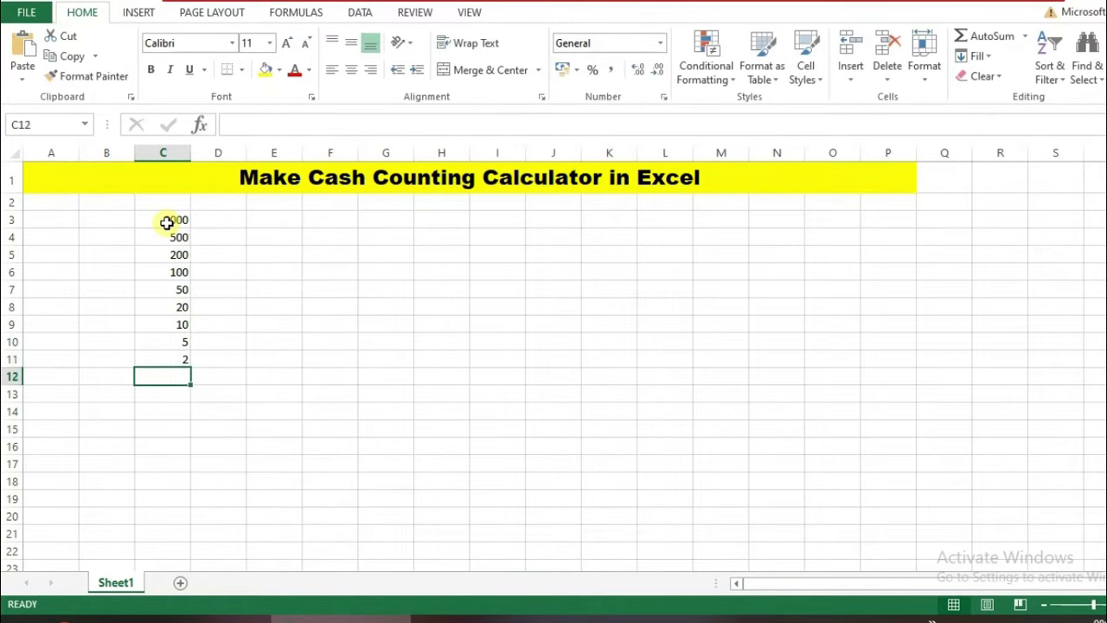
{"action": "type", "text": "1"}
{"action": "key", "text": "Return"}
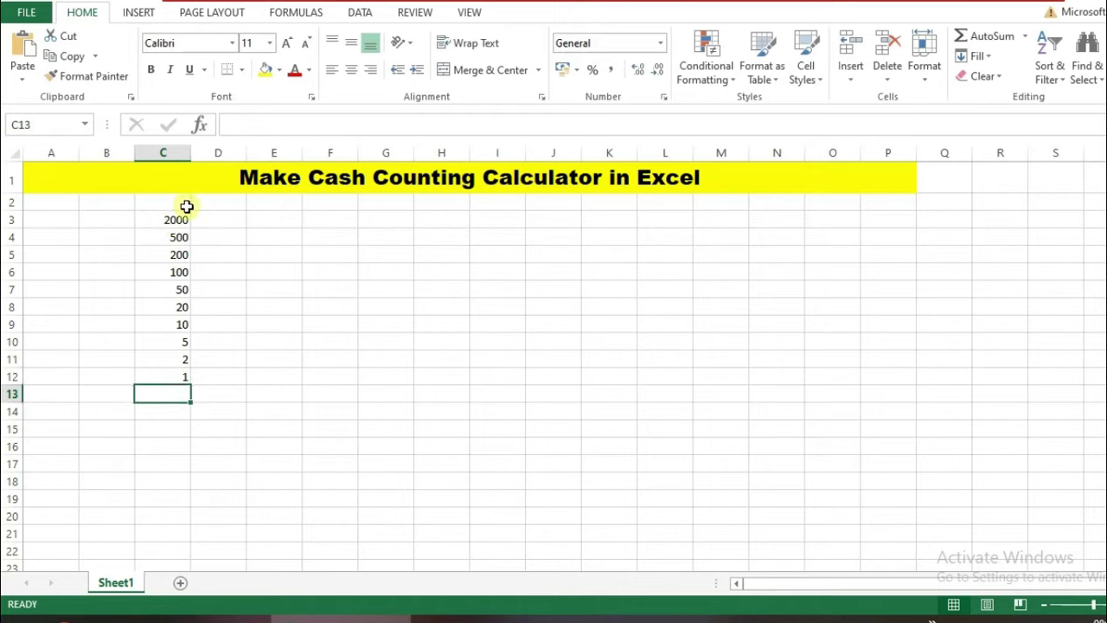
Enter the heading Rs in cell C2
{"action": "left_click", "coordinate": [185, 207]}
{"action": "type", "text": "Rs"}
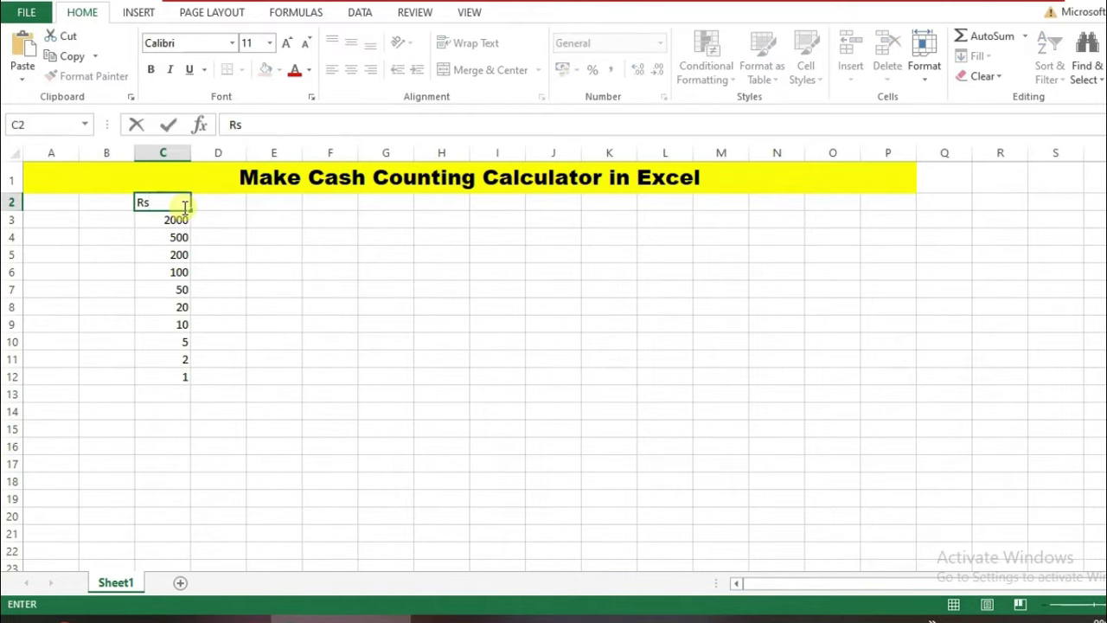
{"action": "left_click", "coordinate": [285, 268]}
Put an X in D3, narrow column D, and fill the X down to D12
{"action": "left_click", "coordinate": [217, 200]}
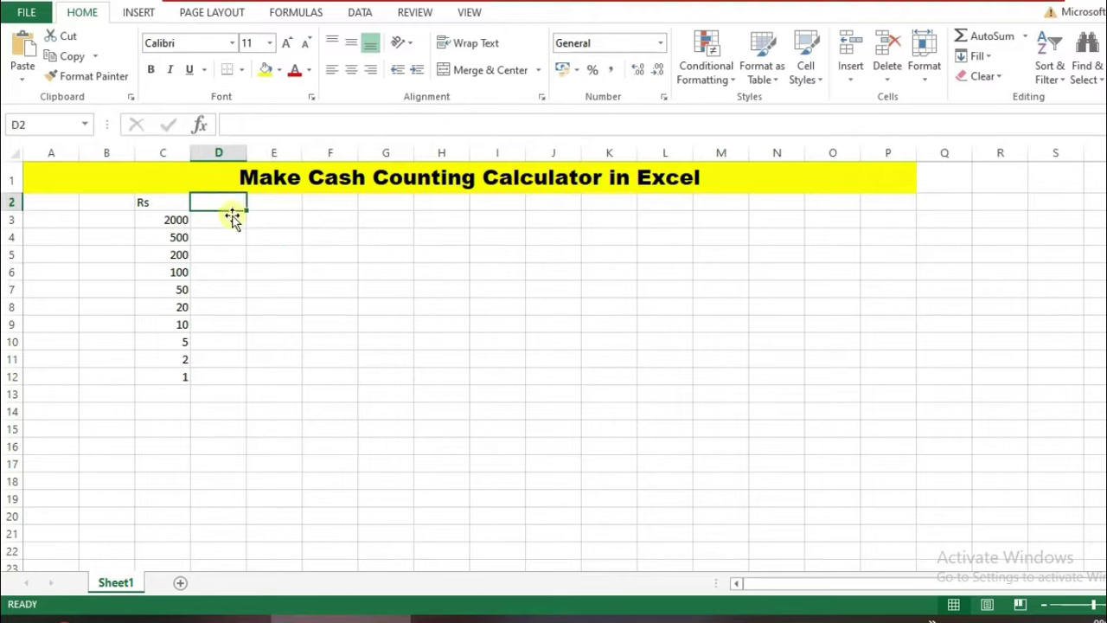
{"action": "type", "text": "X"}
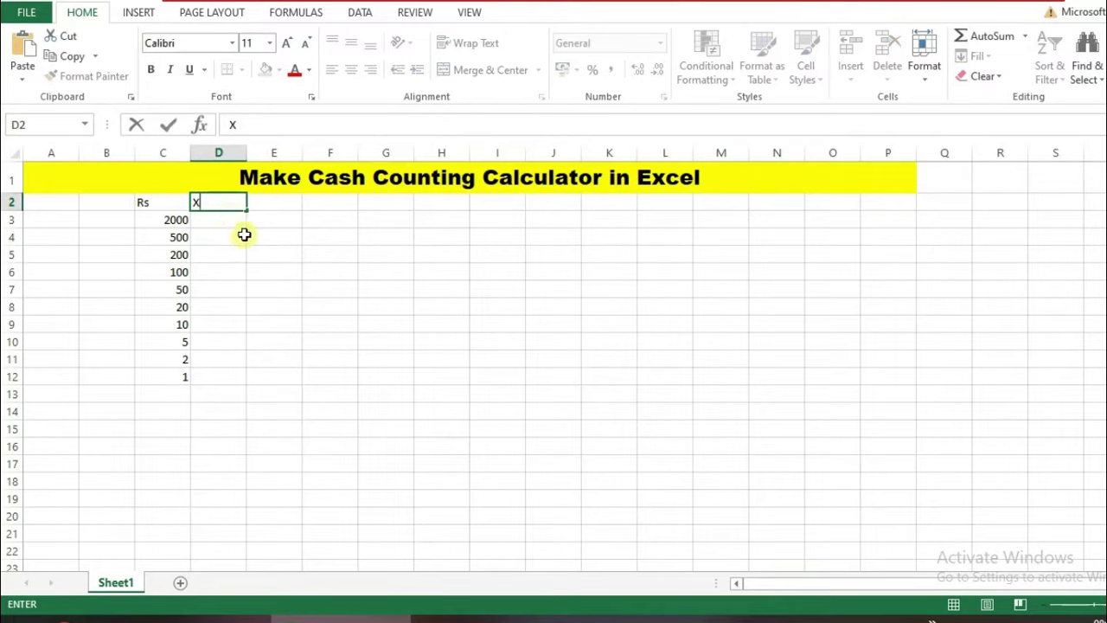
{"action": "left_click", "coordinate": [218, 219]}
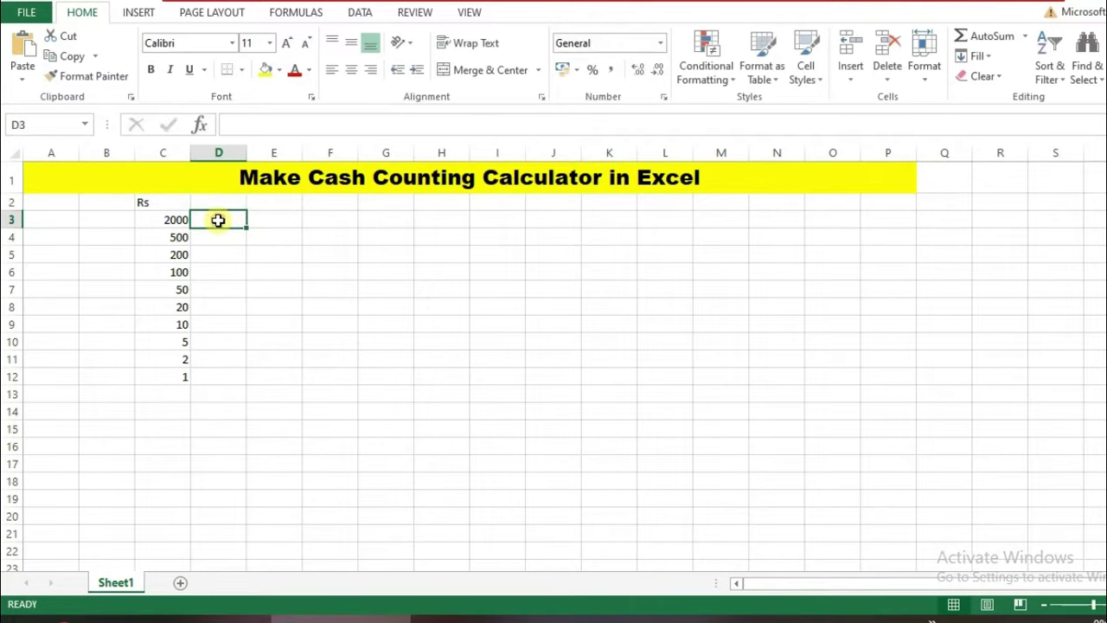
{"action": "type", "text": "X"}
{"action": "left_click", "coordinate": [319, 296]}
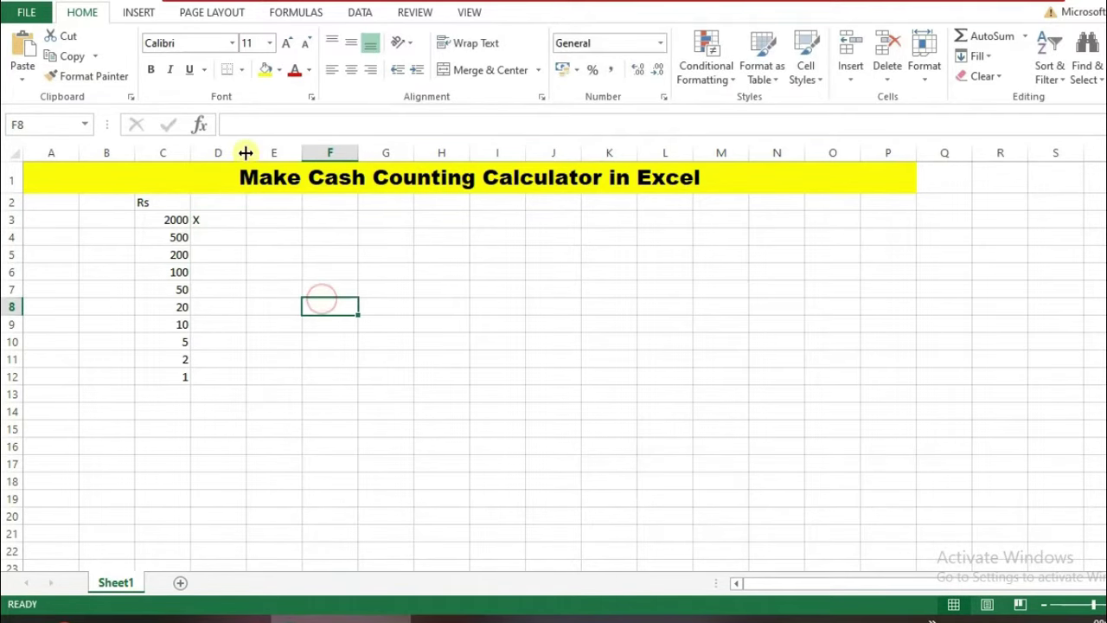
{"action": "left_click_drag", "start_coordinate": [246, 153], "coordinate": [220, 156]}
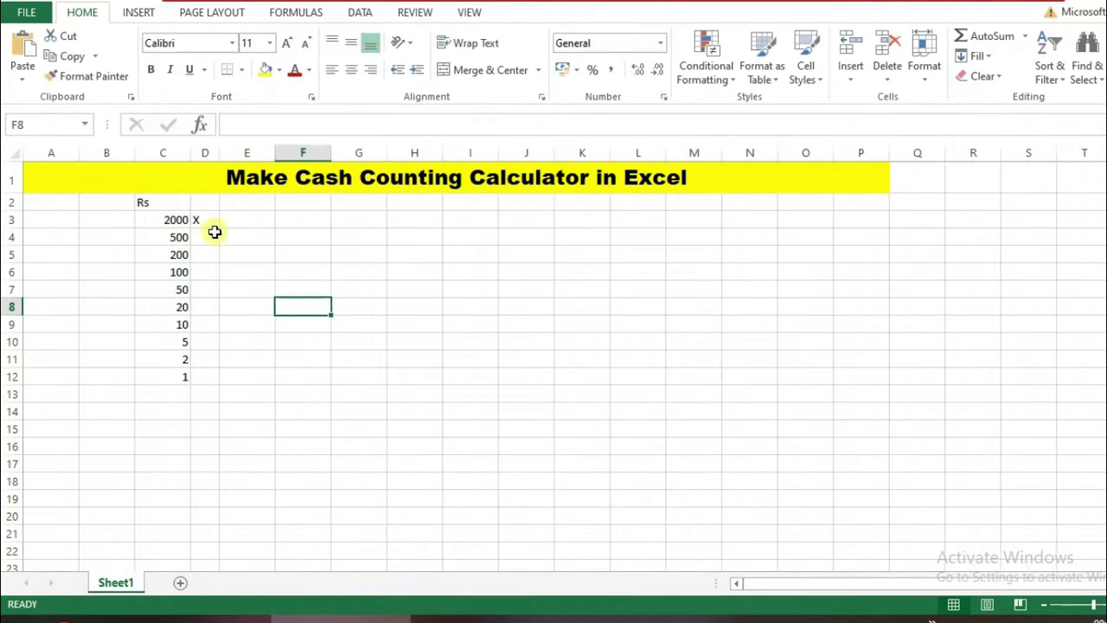
{"action": "left_click", "coordinate": [213, 227]}
{"action": "left_click_drag", "start_coordinate": [219, 230], "coordinate": [223, 378]}
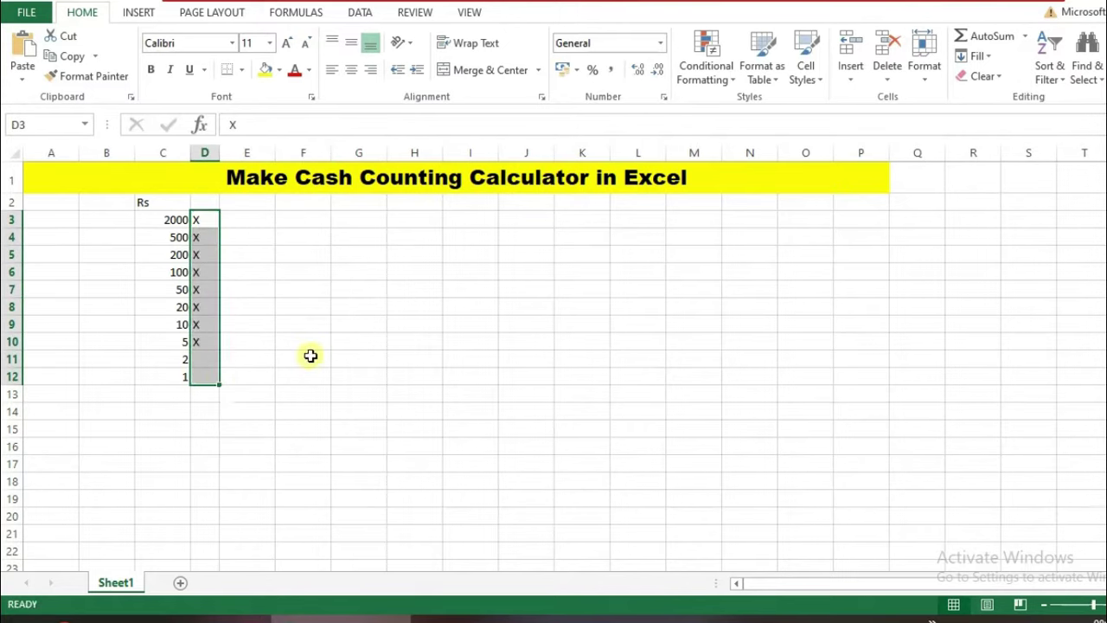
Centre the X signs in D3:D12 and the Rs heading in C2
{"action": "left_click", "coordinate": [353, 71]}
{"action": "left_click", "coordinate": [415, 340]}
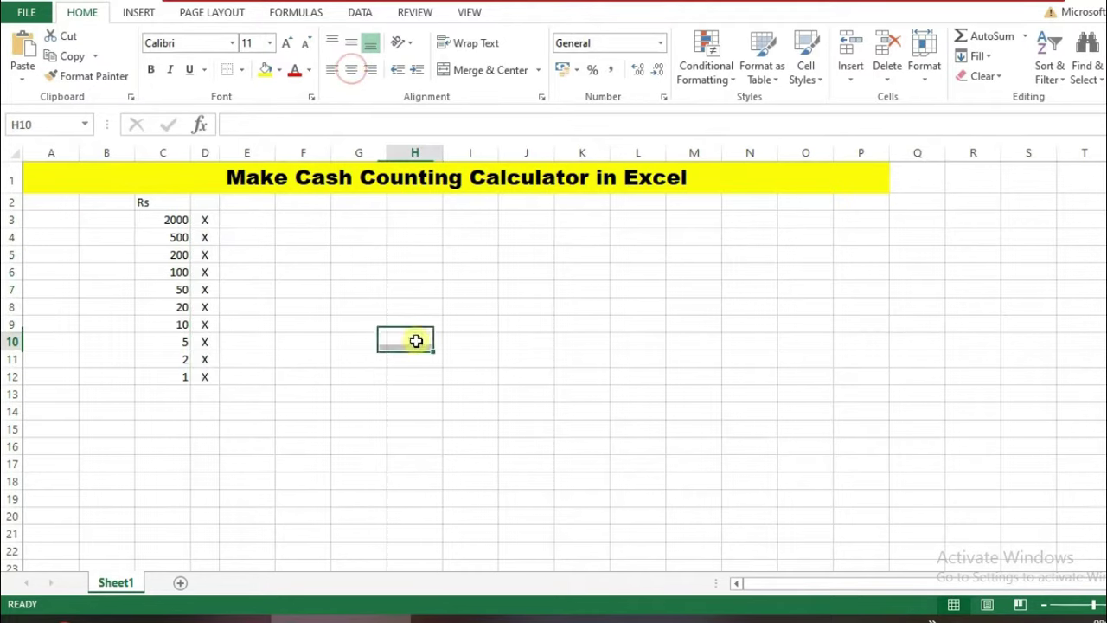
{"action": "left_click", "coordinate": [156, 203]}
{"action": "left_click", "coordinate": [352, 71]}
{"action": "left_click", "coordinate": [299, 230]}
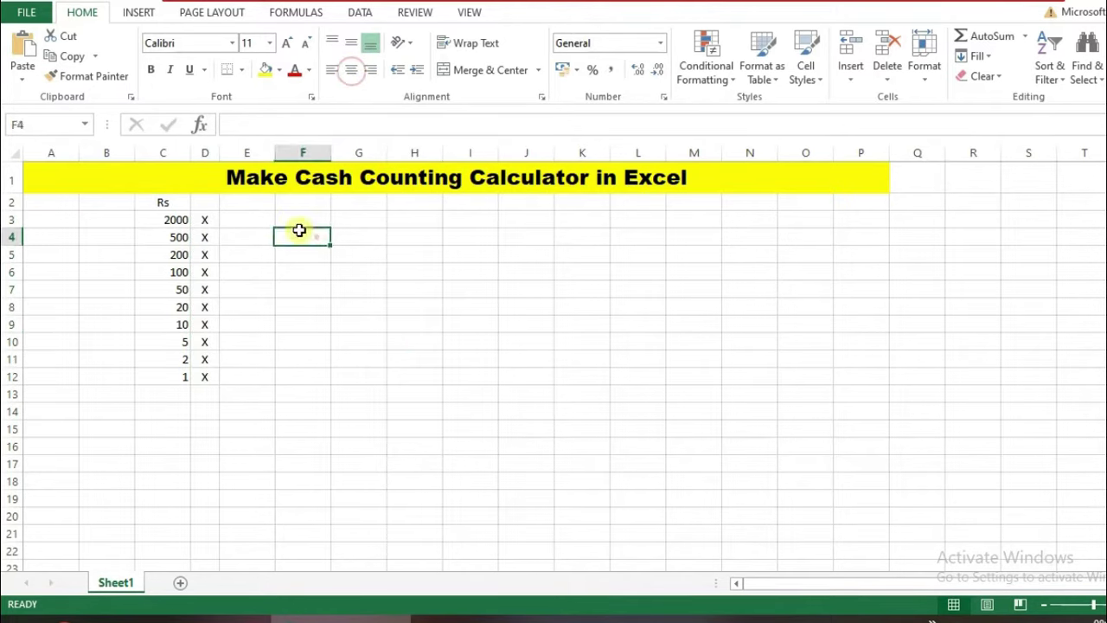
{"action": "left_click", "coordinate": [264, 204]}
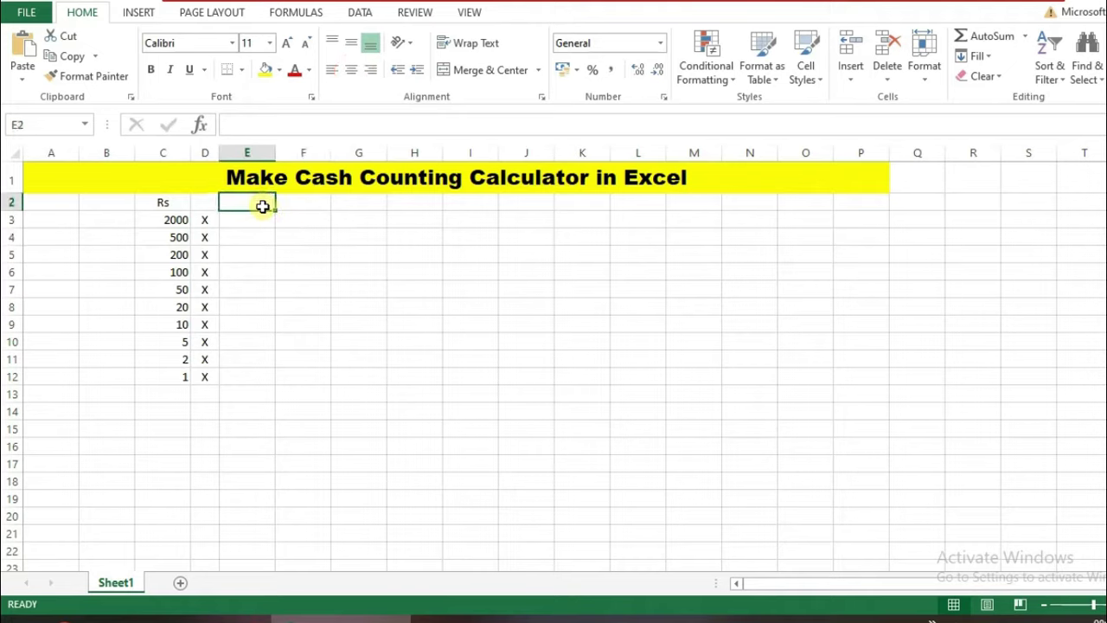
Enter the Nos heading in E2 and give the table C2:F12 all borders
{"action": "type", "text": "Nos"}
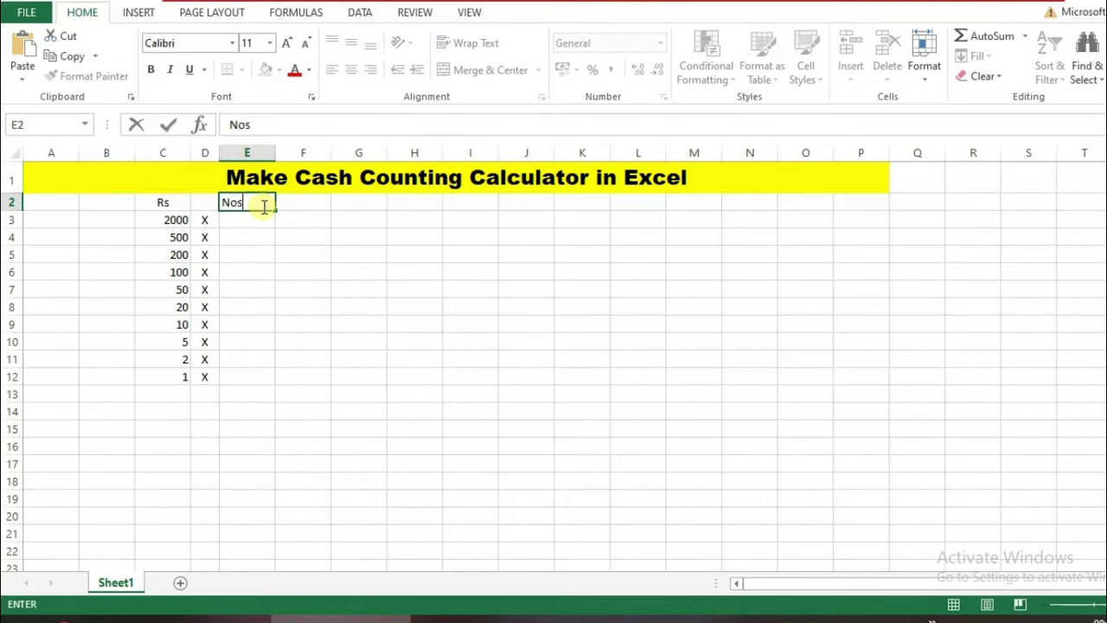
{"action": "left_click", "coordinate": [264, 227]}
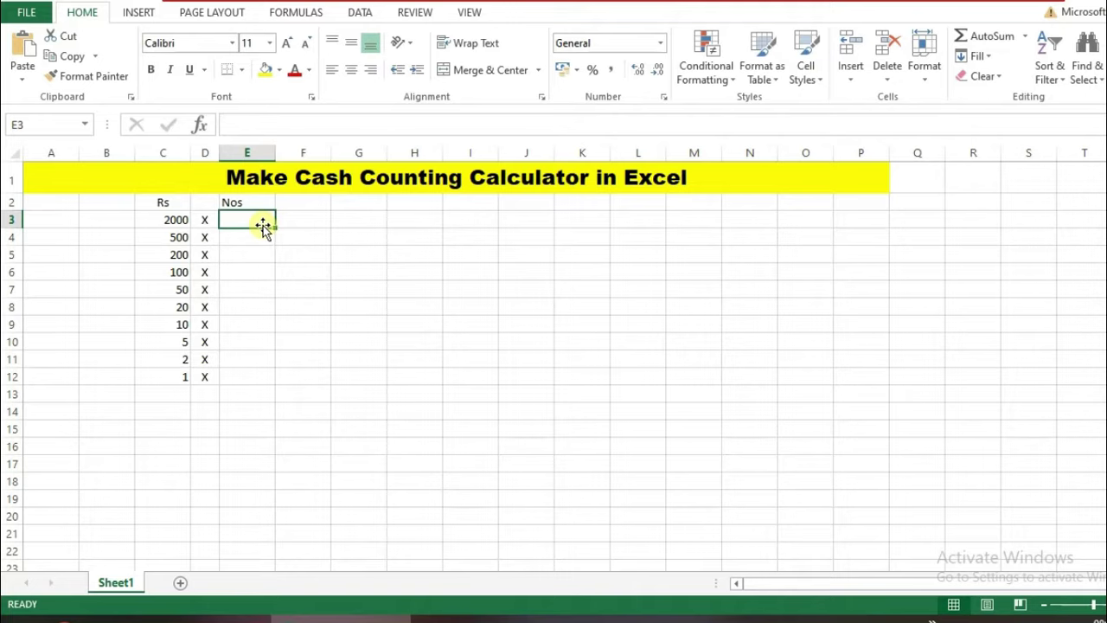
{"action": "mouse_move", "coordinate": [173, 203]}
{"action": "left_mouse_down"}
{"action": "mouse_move", "coordinate": [322, 279]}
{"action": "mouse_move", "coordinate": [304, 379]}
{"action": "left_mouse_up"}
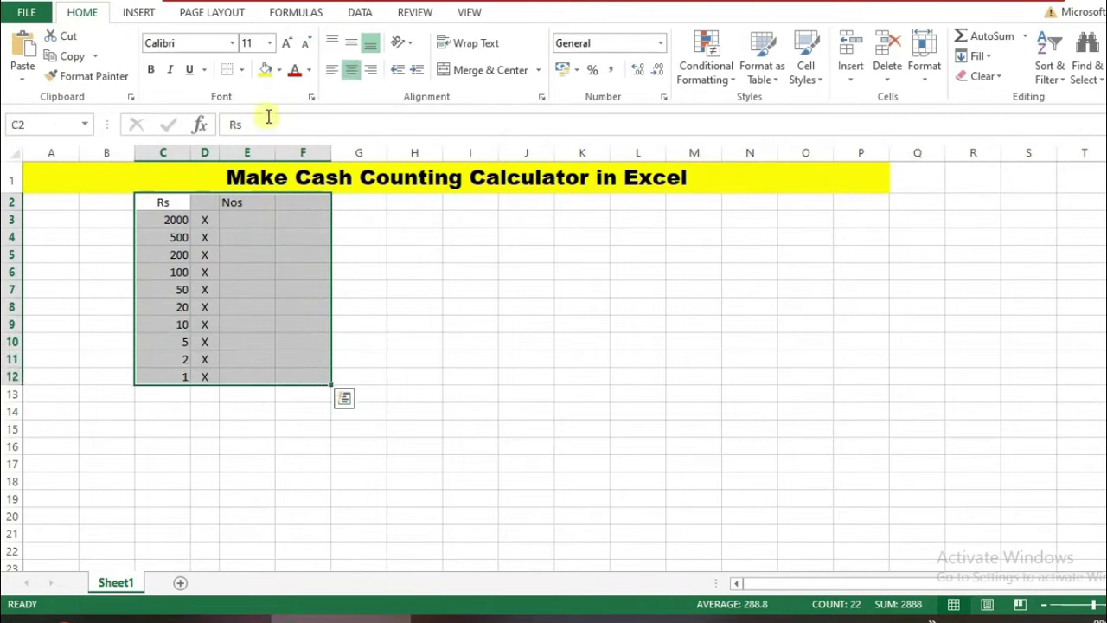
{"action": "left_click", "coordinate": [244, 73]}
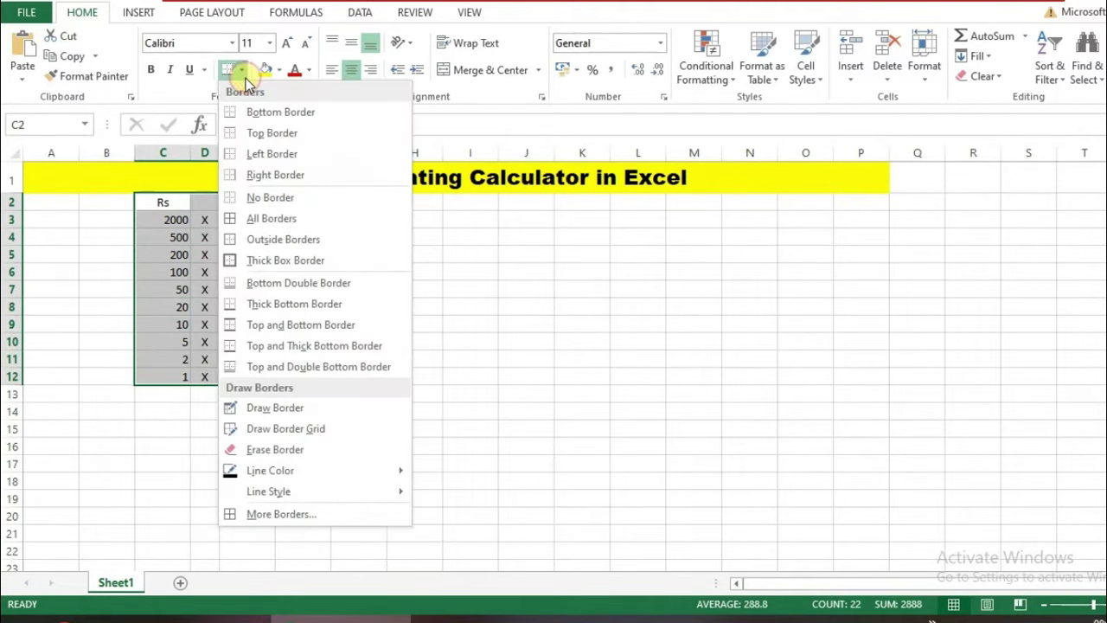
{"action": "left_click", "coordinate": [261, 217]}
{"action": "left_click", "coordinate": [388, 286]}
Centre the heading row C2:F2 and enter the Amount heading in F2
{"action": "left_click_drag", "start_coordinate": [169, 202], "coordinate": [283, 200]}
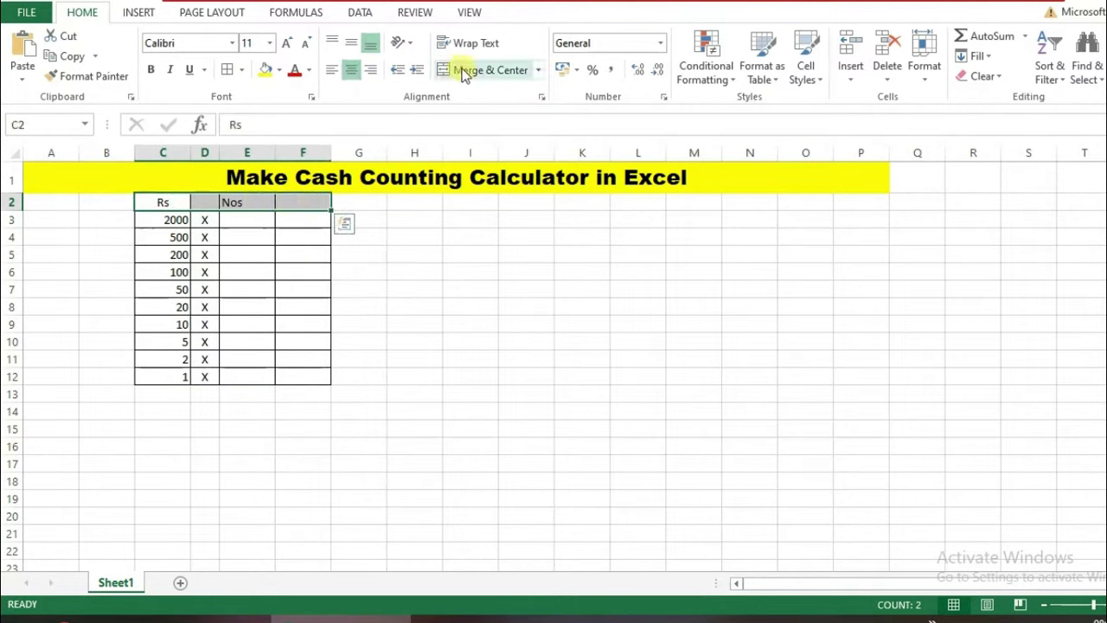
{"action": "left_click", "coordinate": [351, 43]}
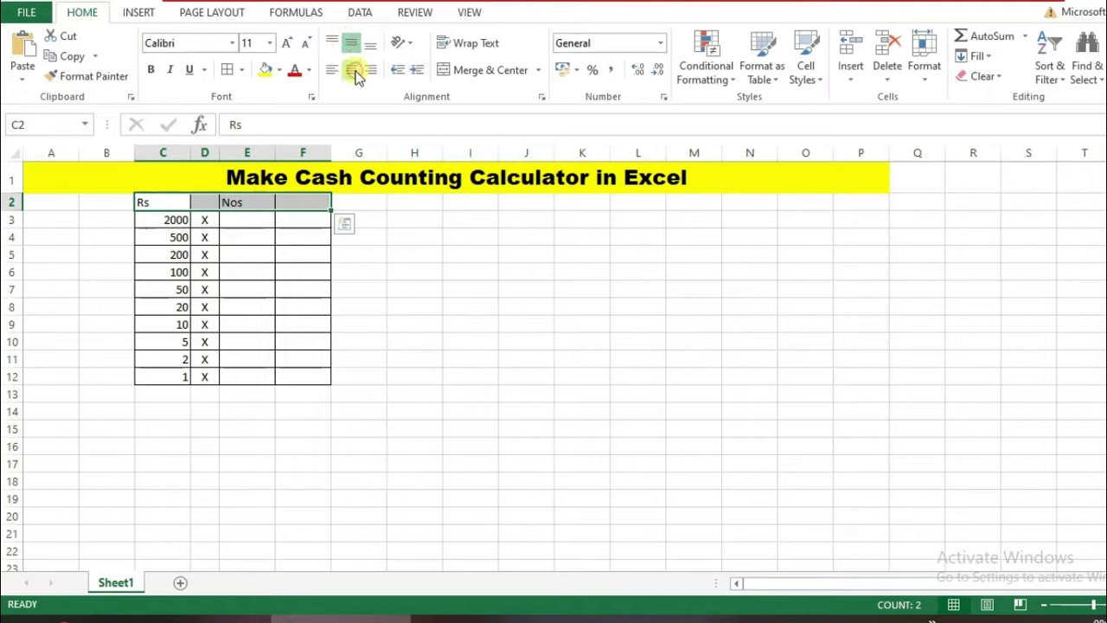
{"action": "left_click", "coordinate": [355, 71]}
{"action": "left_click", "coordinate": [317, 202]}
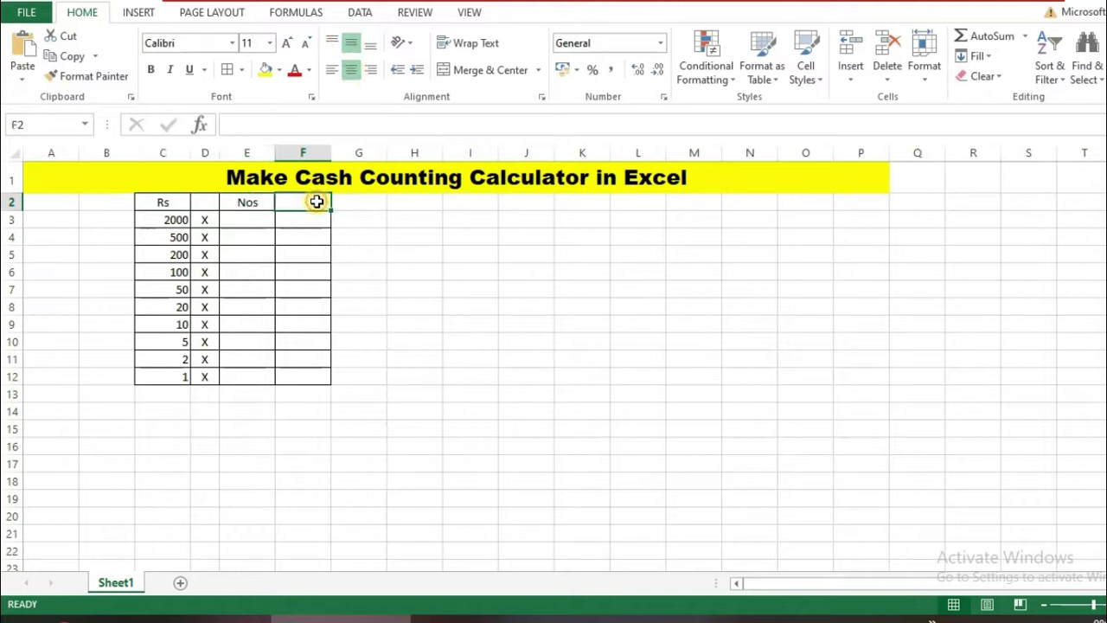
{"action": "type", "text": "Amount"}
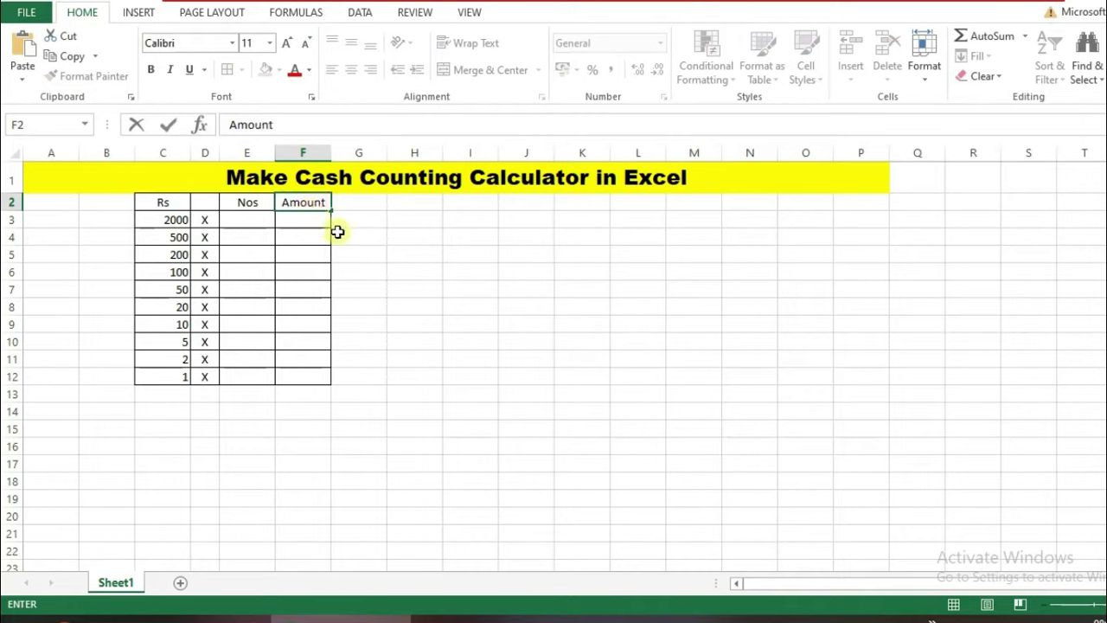
{"action": "left_click", "coordinate": [390, 251]}
Enter =C3*E3 in F3 and fill it down through F12
{"action": "left_click", "coordinate": [303, 219]}
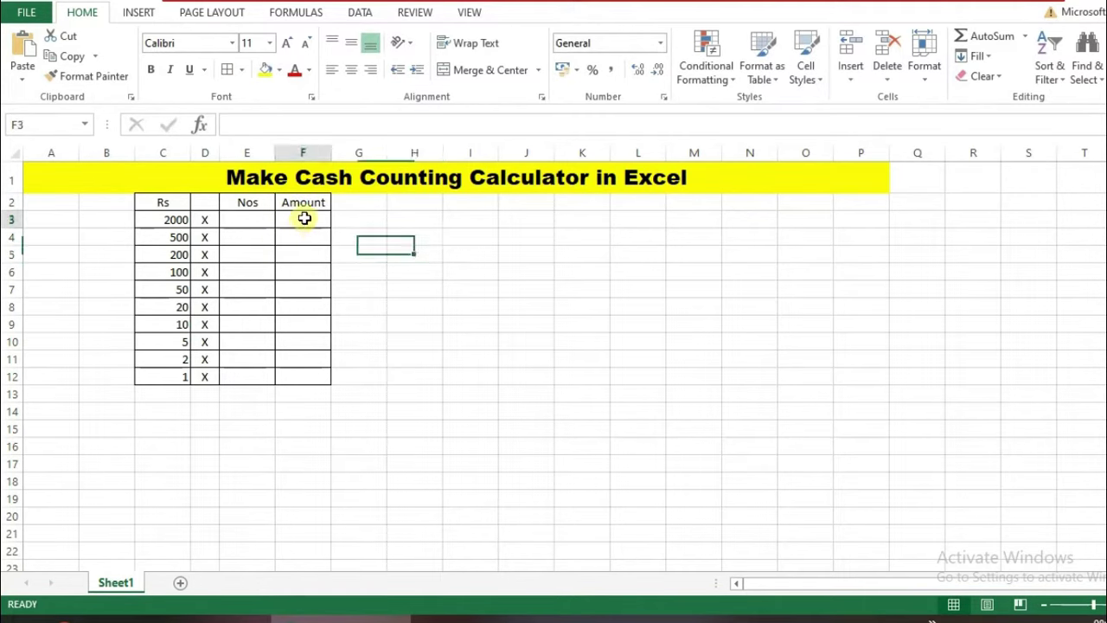
{"action": "type", "text": "="}
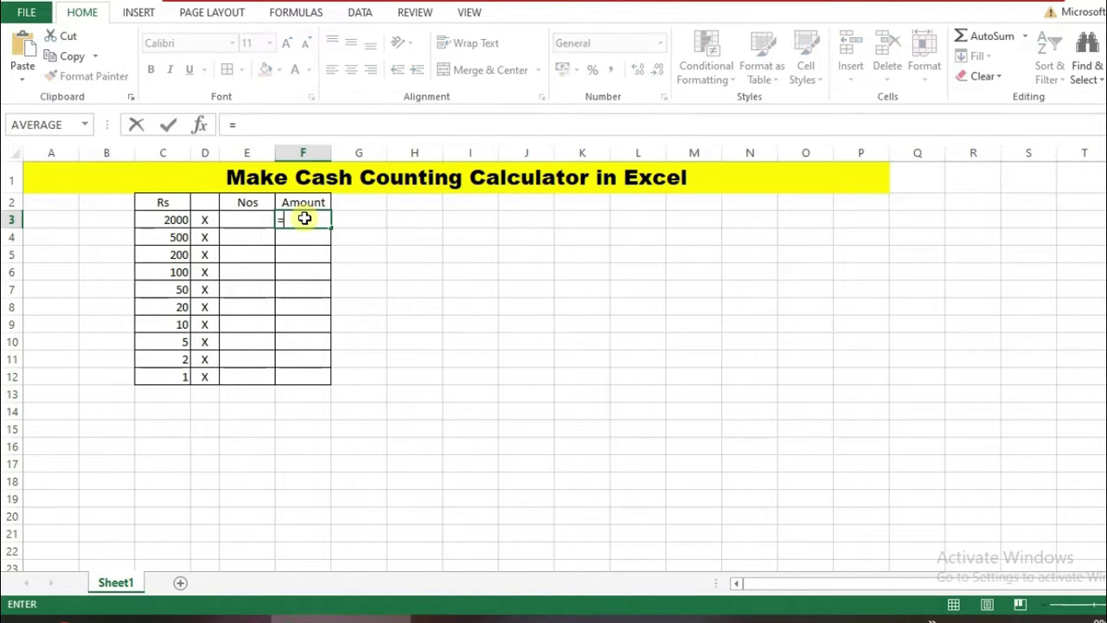
{"action": "left_click", "coordinate": [177, 219]}
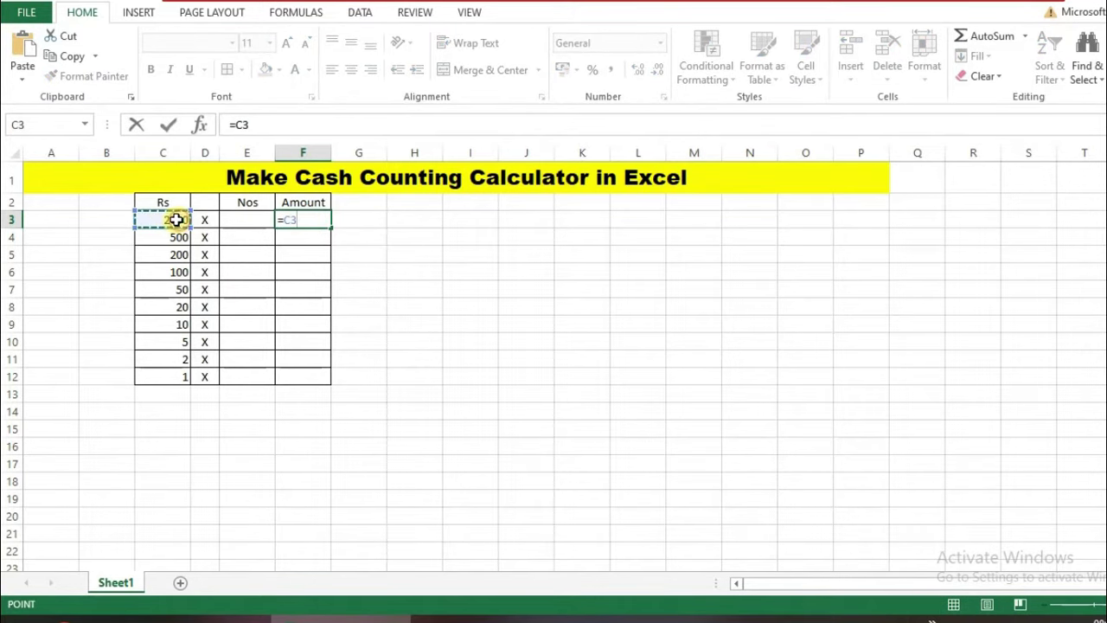
{"action": "left_click", "coordinate": [244, 221]}
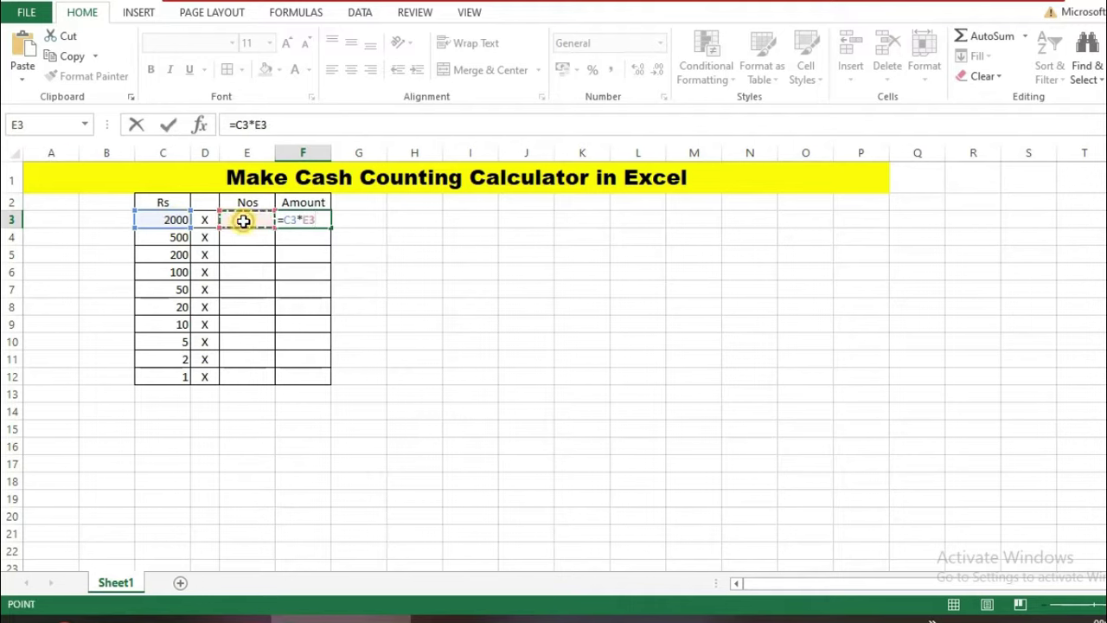
{"action": "key", "text": "Return"}
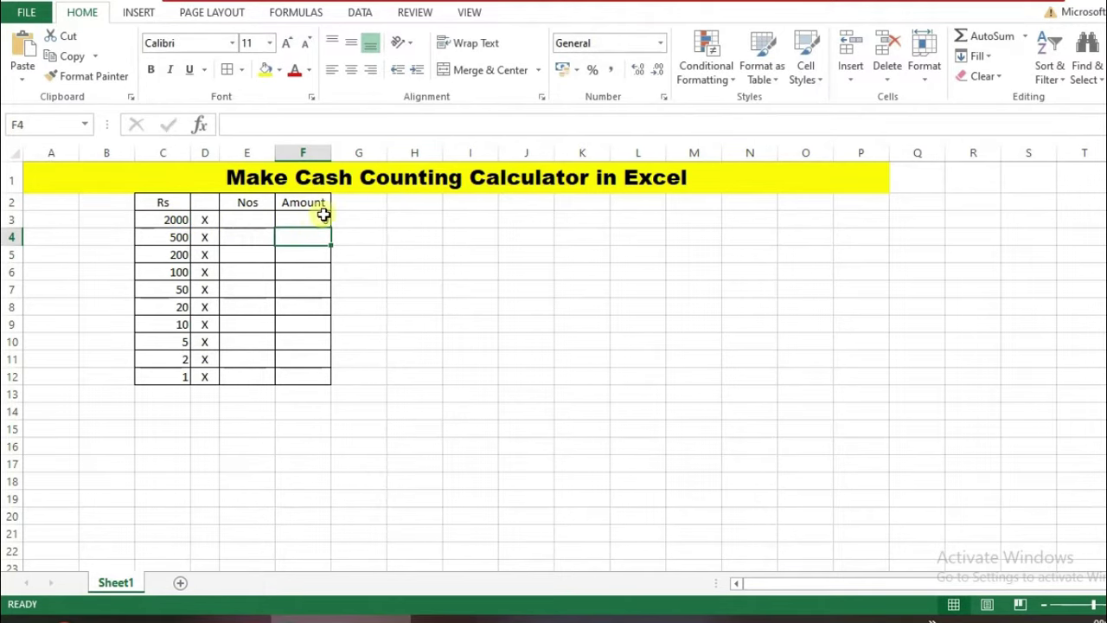
{"action": "left_click", "coordinate": [322, 219]}
{"action": "mouse_move", "coordinate": [332, 229]}
{"action": "left_mouse_down"}
{"action": "mouse_move", "coordinate": [335, 383]}
{"action": "mouse_move", "coordinate": [335, 373]}
{"action": "left_mouse_up"}
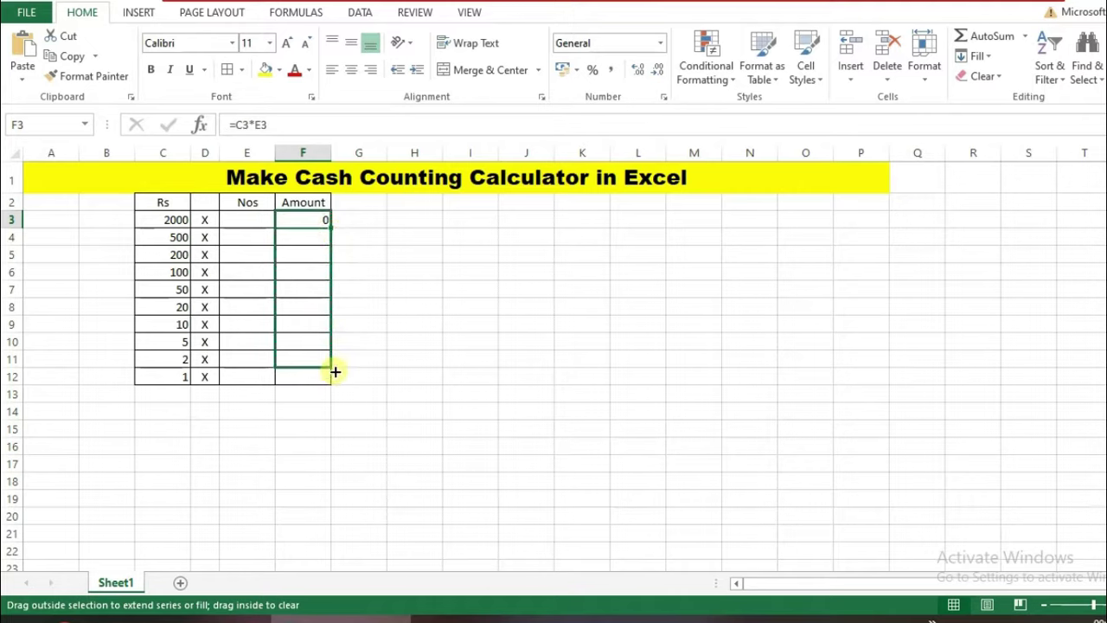
{"action": "left_click_drag", "start_coordinate": [335, 377], "coordinate": [334, 387]}
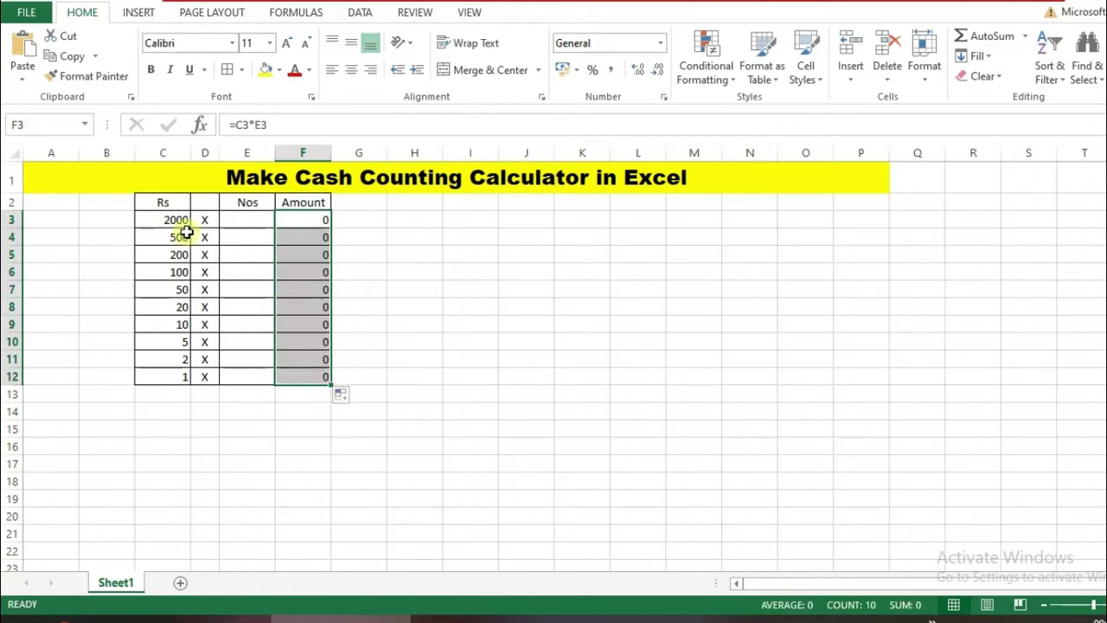
{"action": "left_click", "coordinate": [252, 223]}
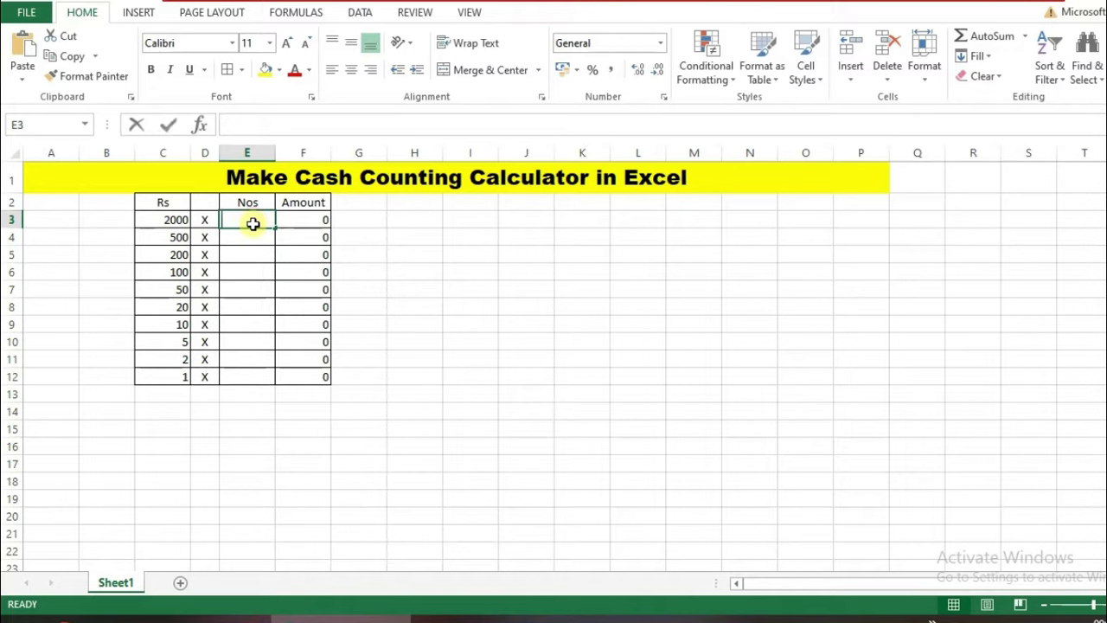
Enter a count of 1 in each cell from E3 through E12
{"action": "type", "text": "1"}
{"action": "key", "text": "Return"}
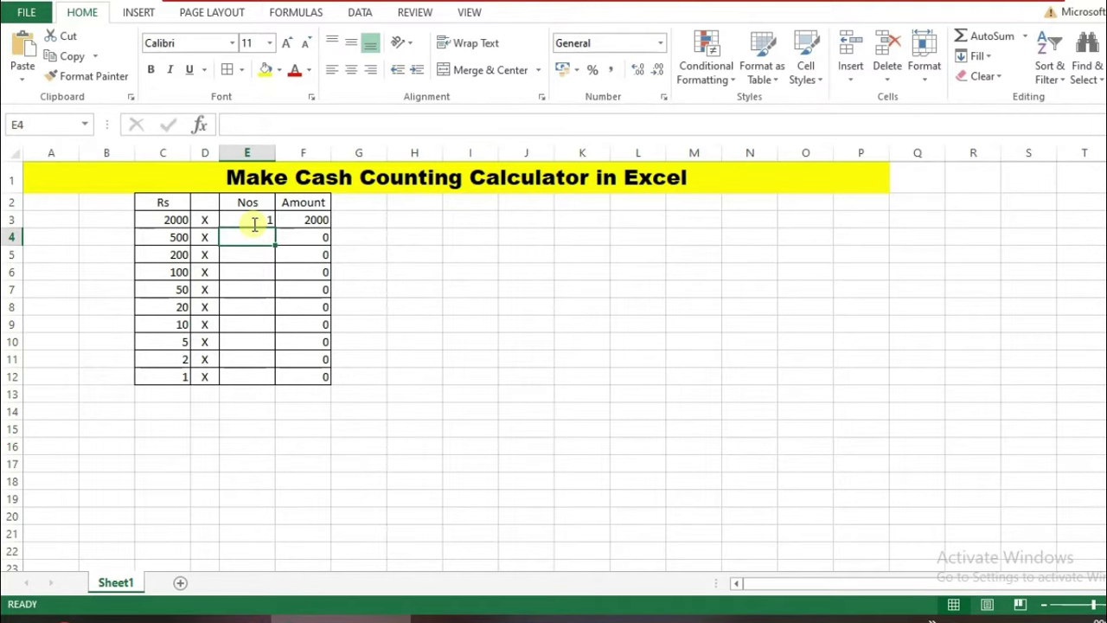
{"action": "type", "text": "1"}
{"action": "key", "text": "Return"}
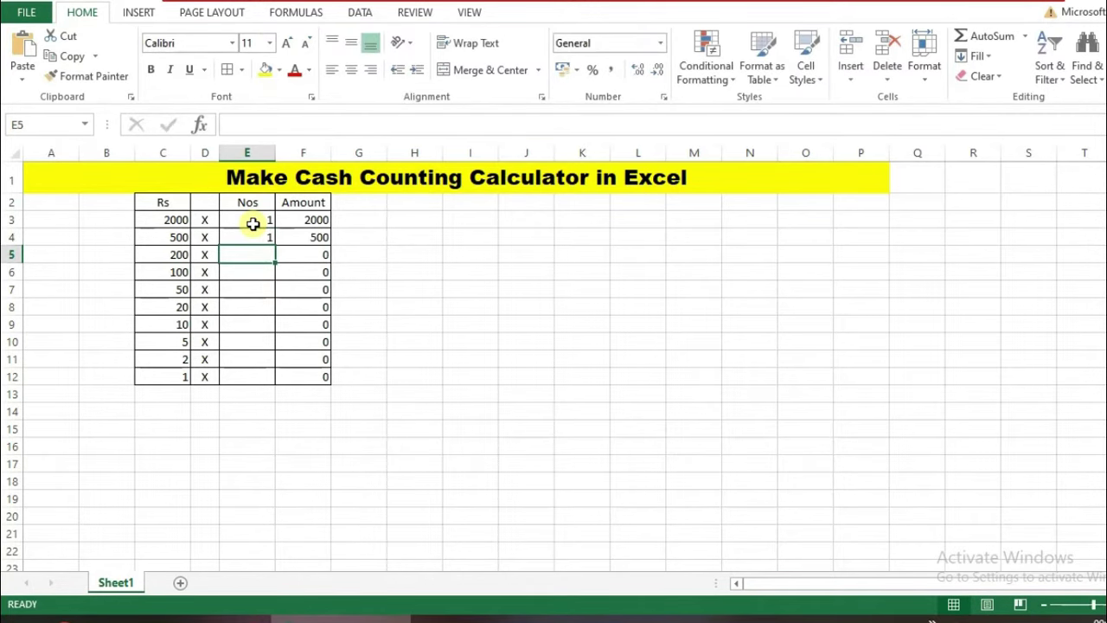
{"action": "type", "text": "1"}
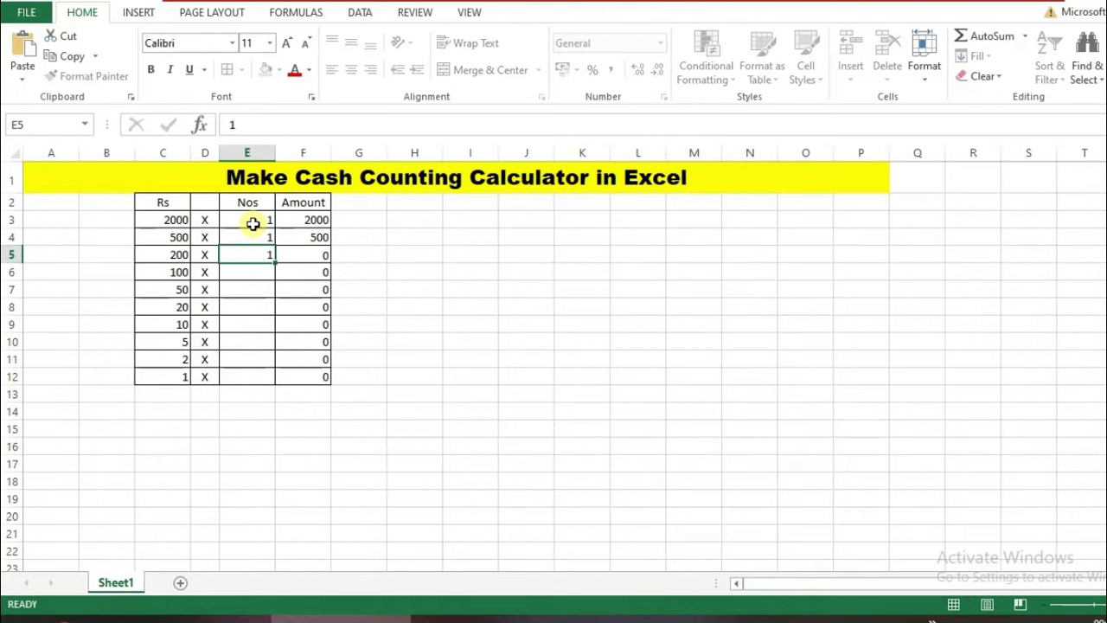
{"action": "key", "text": "Return"}
{"action": "type", "text": "1"}
{"action": "key", "text": "Return"}
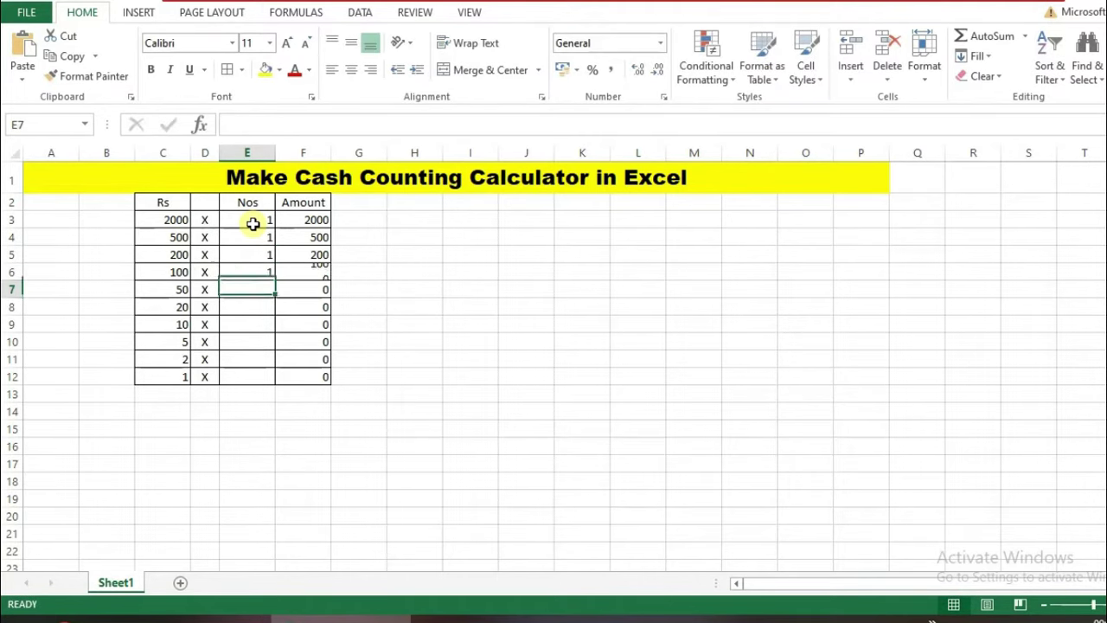
{"action": "type", "text": "1"}
{"action": "key", "text": "Return"}
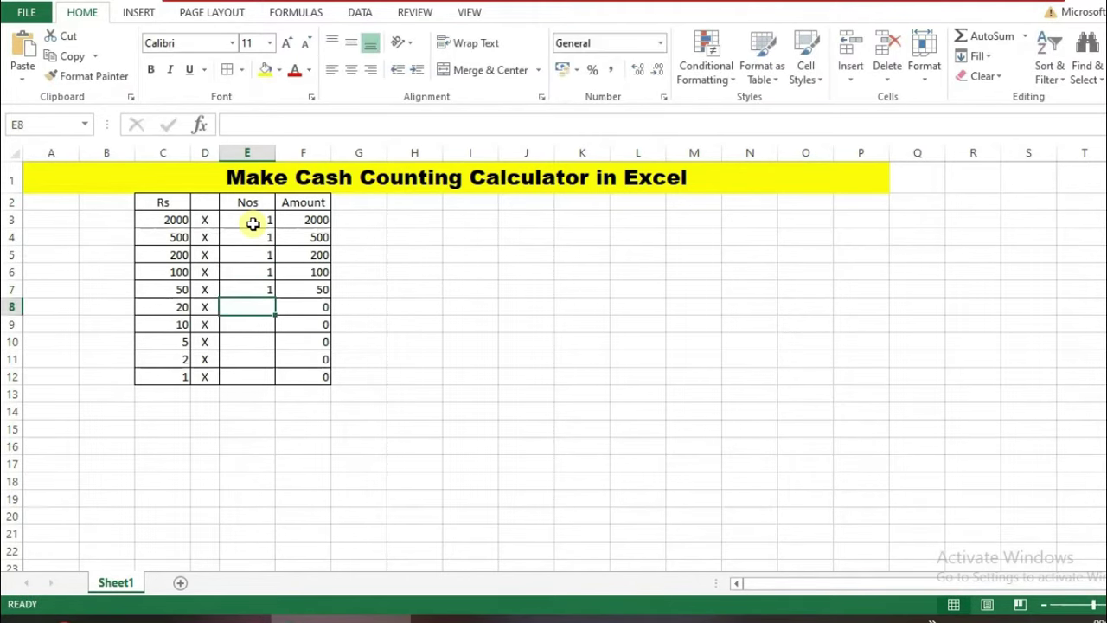
{"action": "type", "text": "1"}
{"action": "key", "text": "Return"}
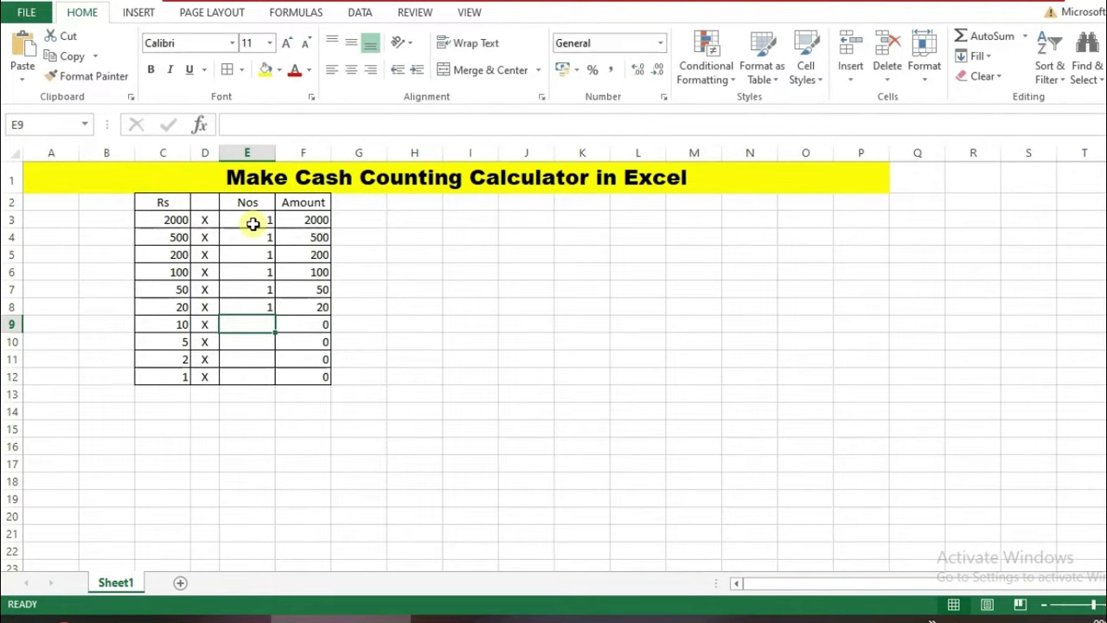
{"action": "type", "text": "1"}
{"action": "key", "text": "Return"}
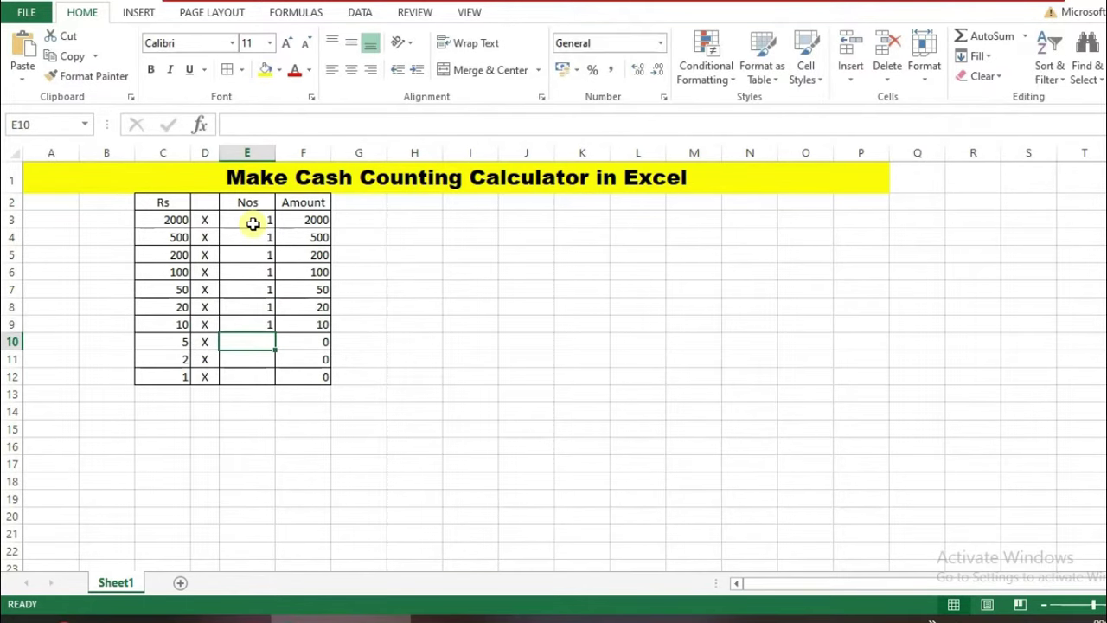
{"action": "type", "text": "1"}
{"action": "key", "text": "Return"}
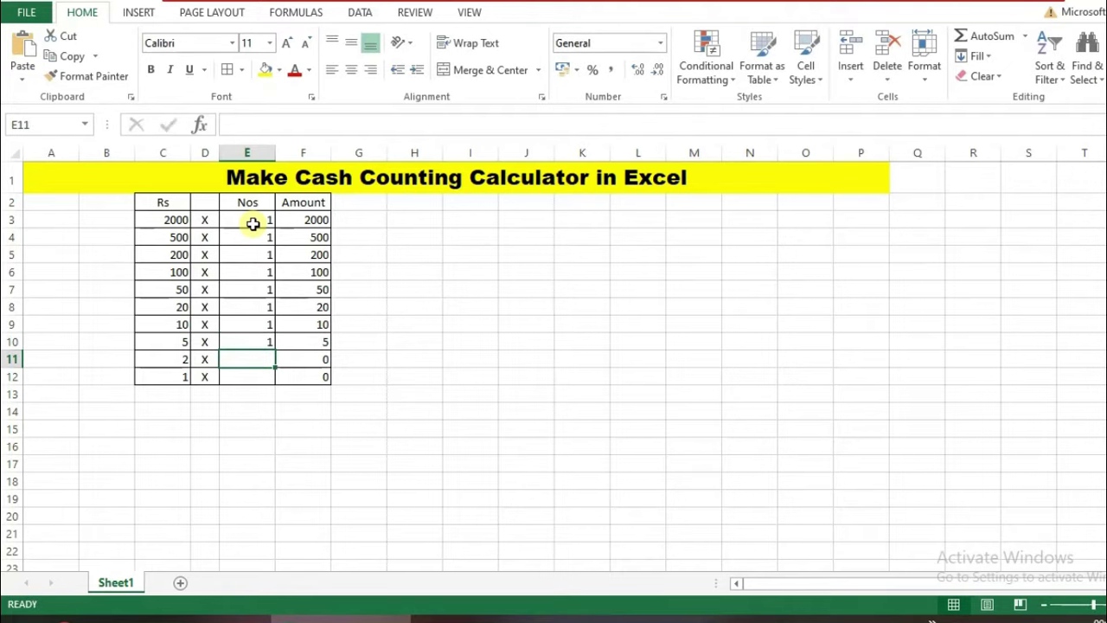
{"action": "type", "text": "1"}
{"action": "key", "text": "Return"}
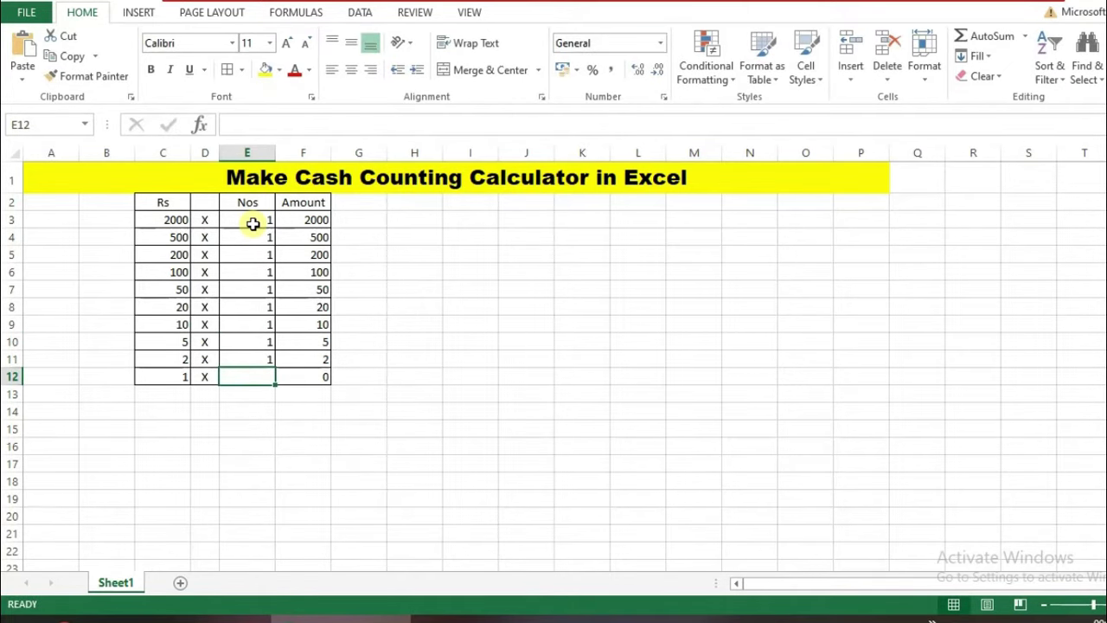
{"action": "type", "text": "1"}
{"action": "key", "text": "Return"}
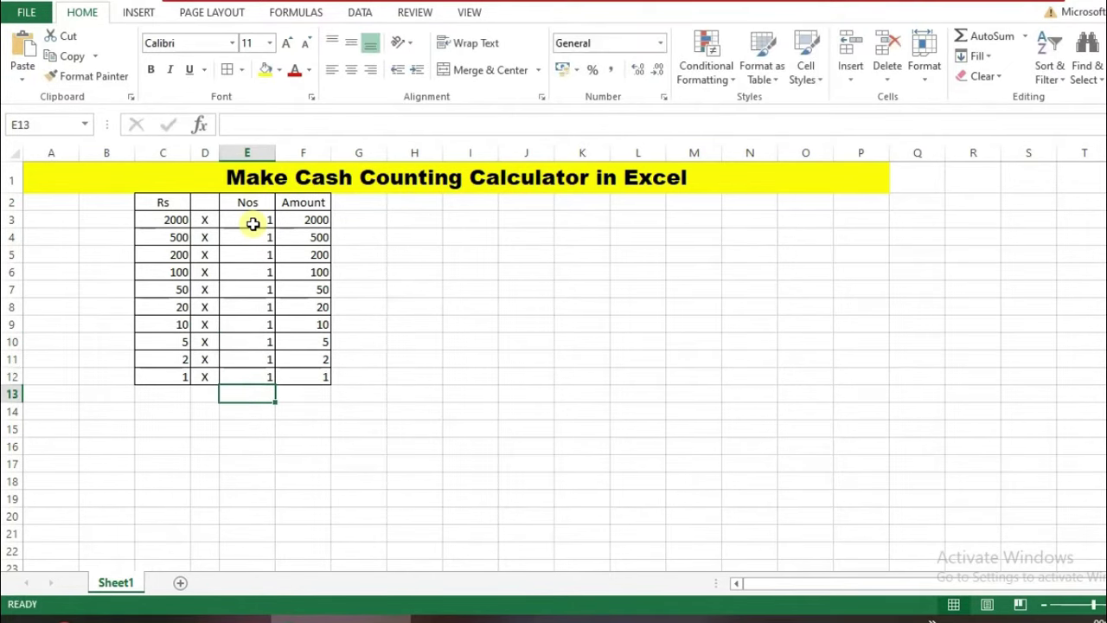
Merge and centre C13:E13 and label it Total
{"action": "left_click", "coordinate": [206, 415]}
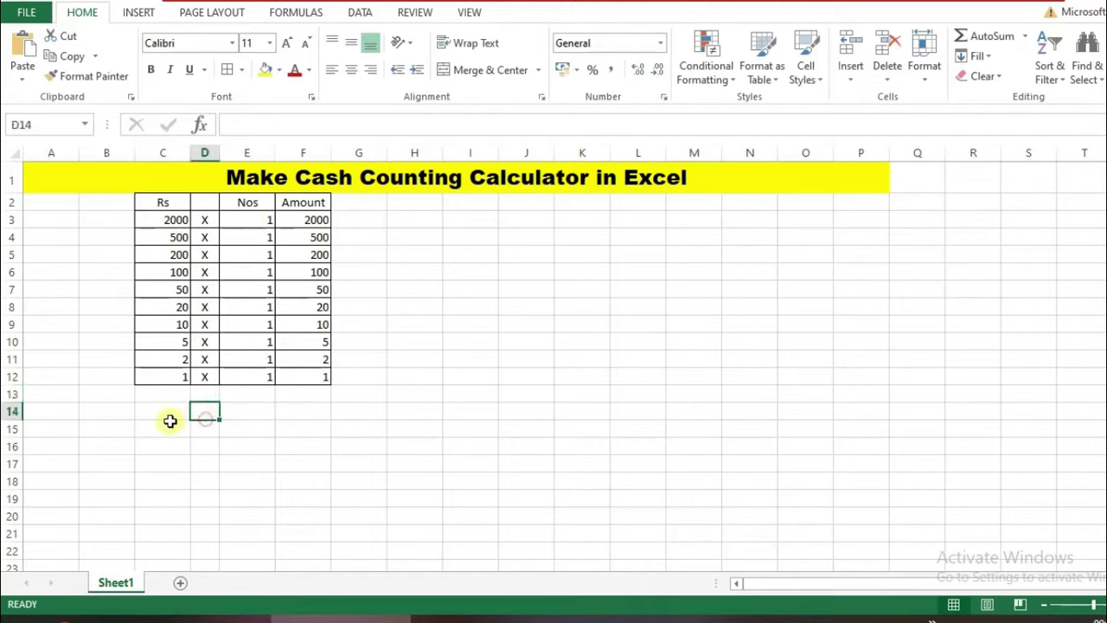
{"action": "left_click_drag", "start_coordinate": [155, 396], "coordinate": [239, 396]}
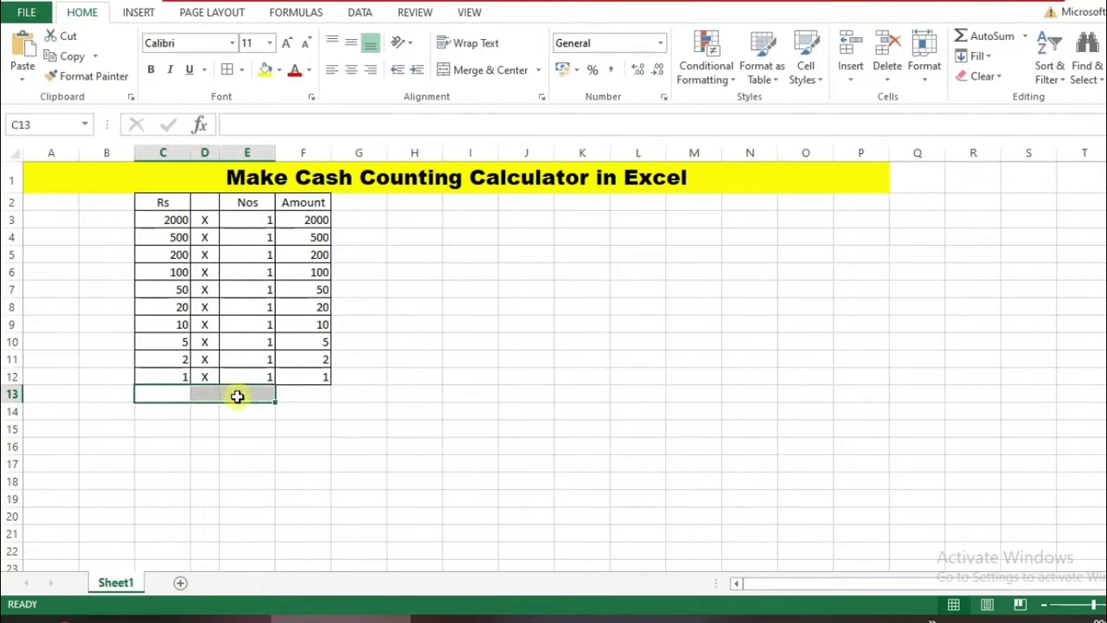
{"action": "left_click", "coordinate": [445, 71]}
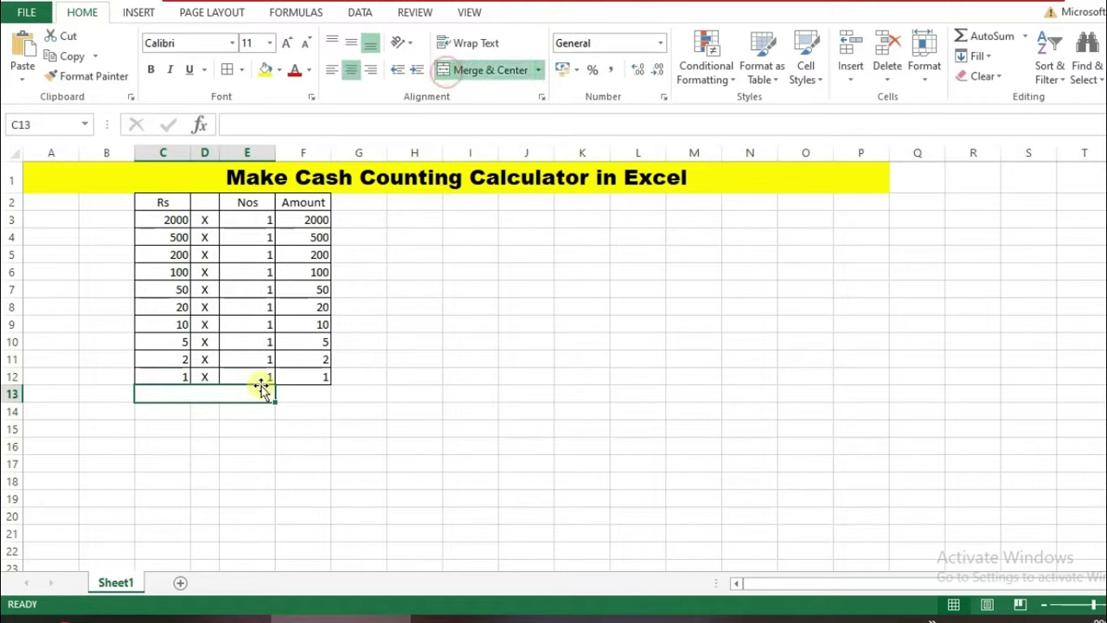
{"action": "type", "text": "Total"}
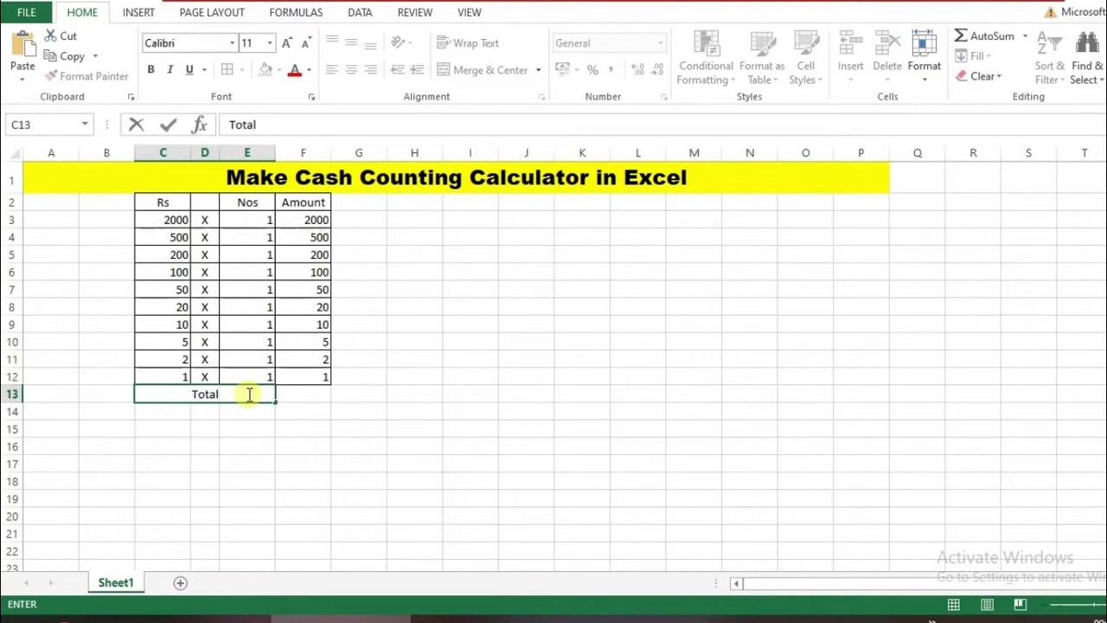
{"action": "left_click", "coordinate": [307, 397]}
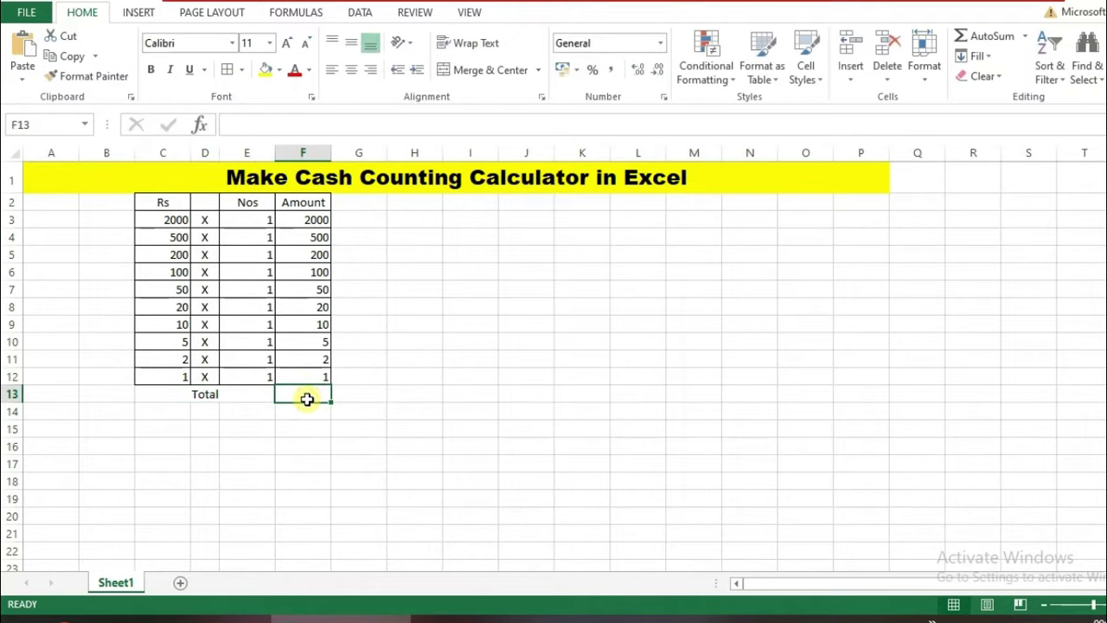
Enter =SUM(F3:F11) in F13, giving a total of 2887
{"action": "type", "text": "=s"}
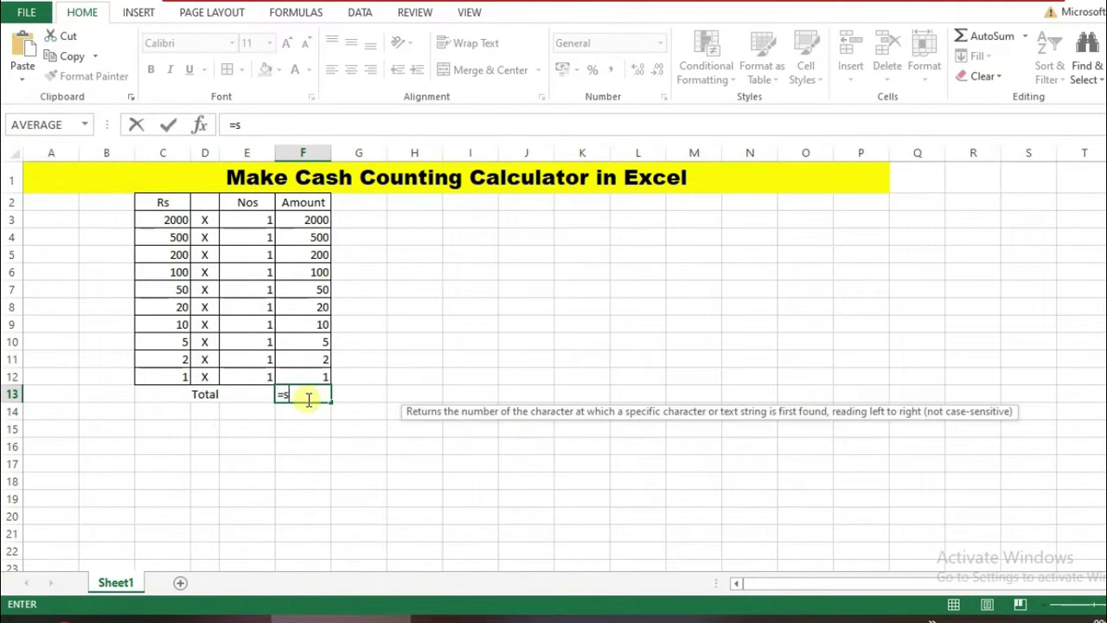
{"action": "type", "text": "um"}
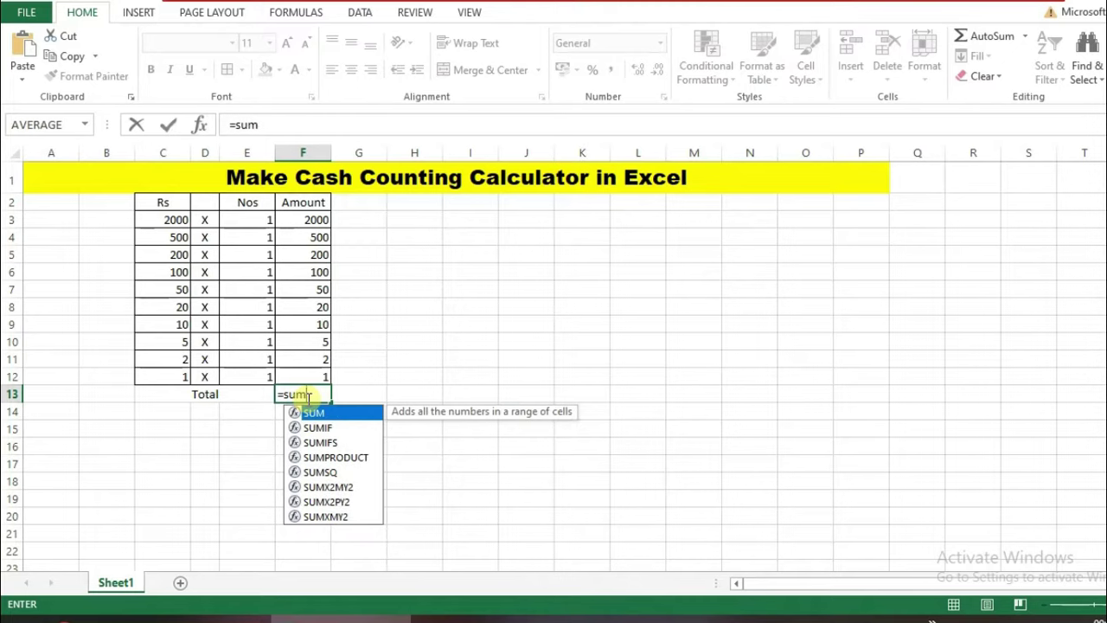
{"action": "type", "text": "("}
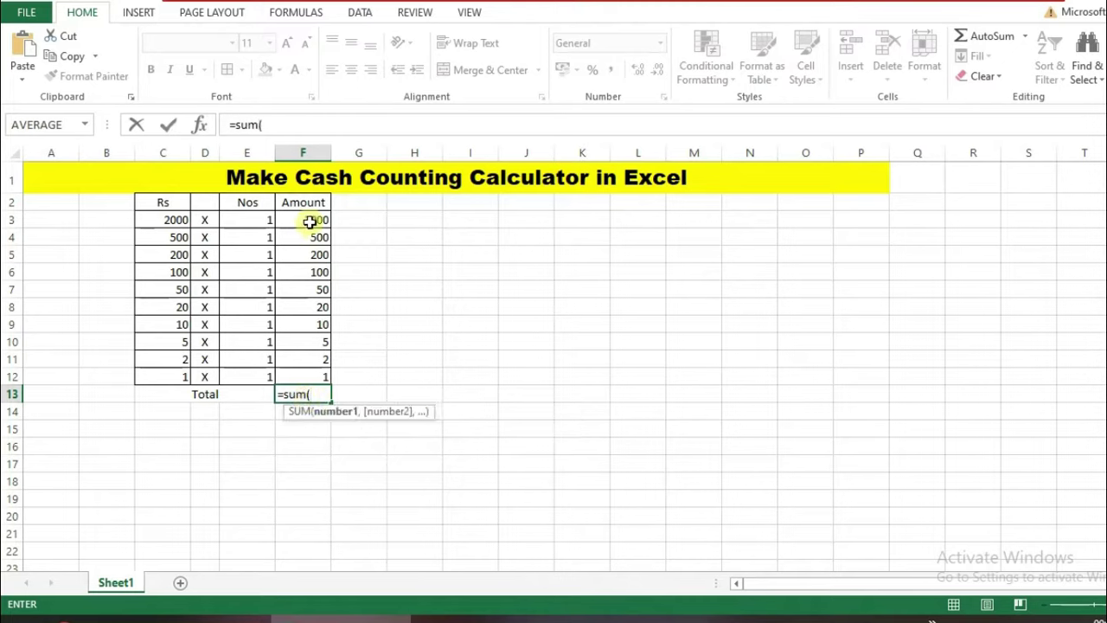
{"action": "left_click_drag", "start_coordinate": [308, 222], "coordinate": [319, 353]}
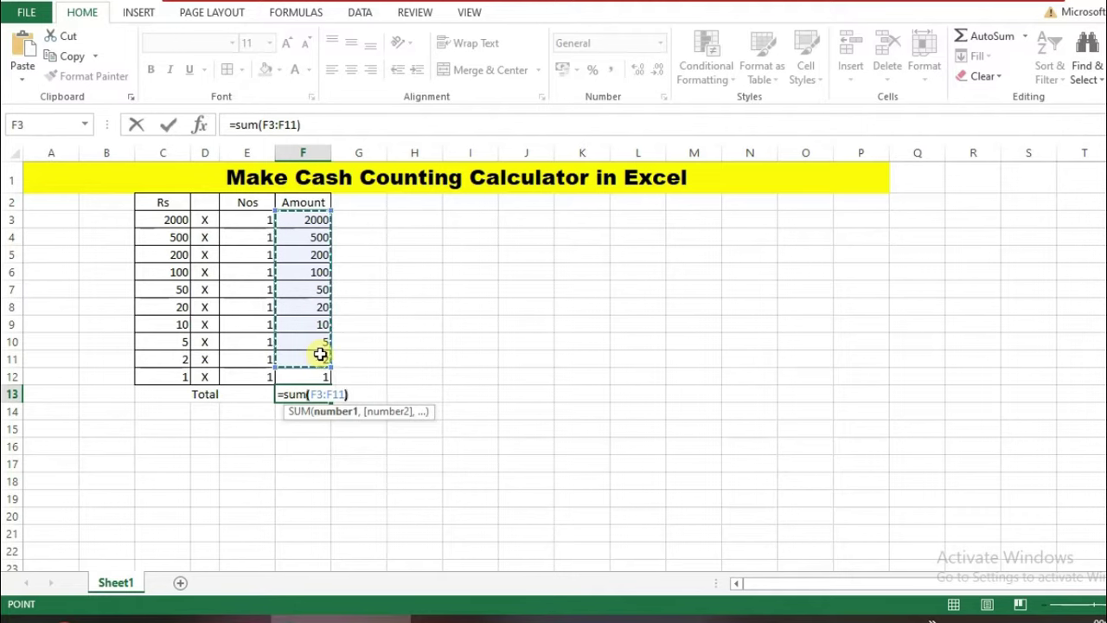
{"action": "type", "text": ")"}
{"action": "key", "text": "Return"}
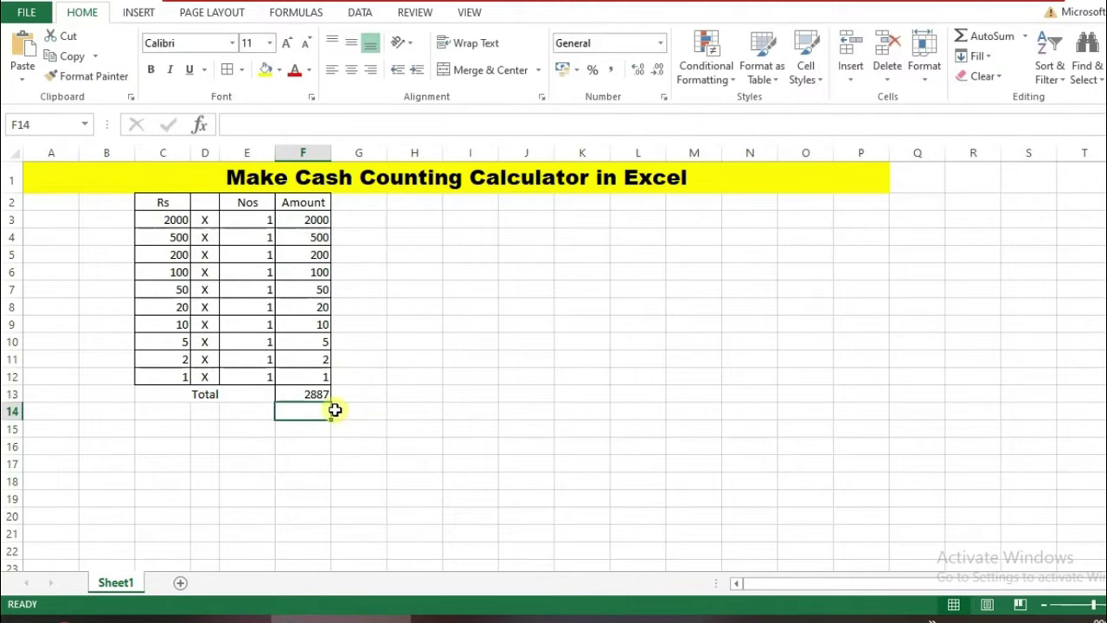
{"action": "left_click", "coordinate": [314, 396]}
Merge Total over C13:E13, set C3:F13 to 16-pt Arial Black, and widen column C
{"action": "left_click_drag", "start_coordinate": [161, 394], "coordinate": [293, 387]}
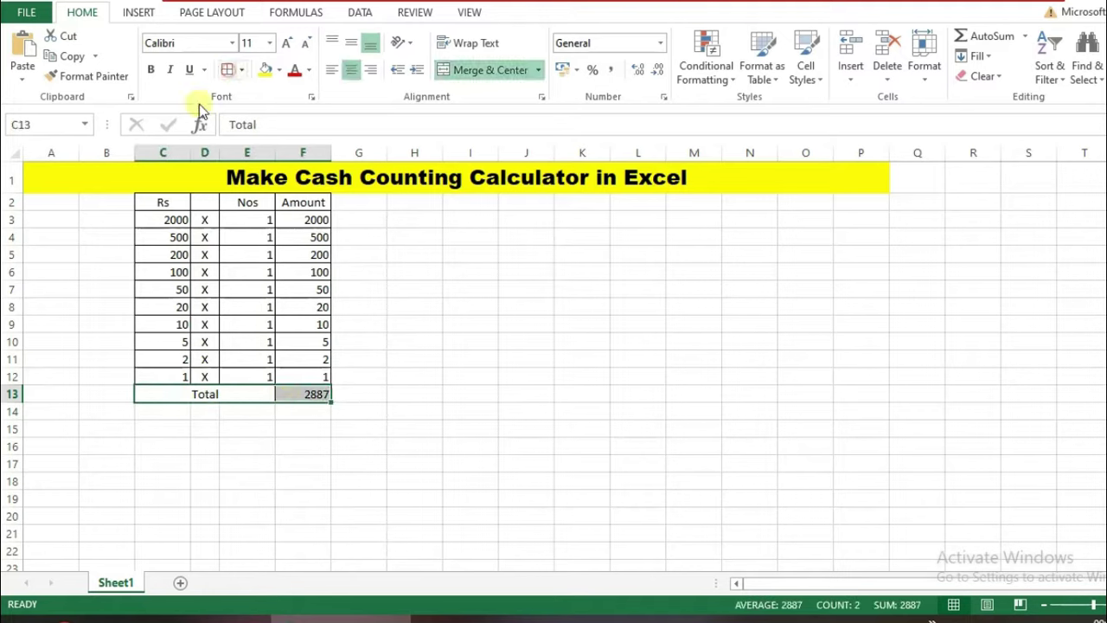
{"action": "left_click", "coordinate": [416, 382]}
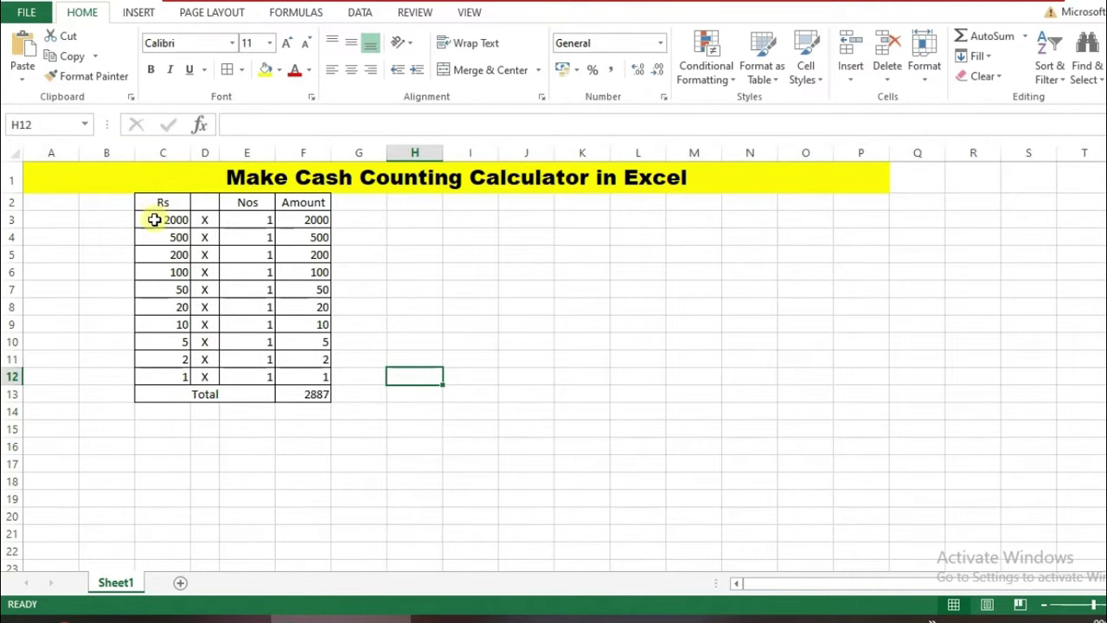
{"action": "left_click_drag", "start_coordinate": [154, 220], "coordinate": [297, 388]}
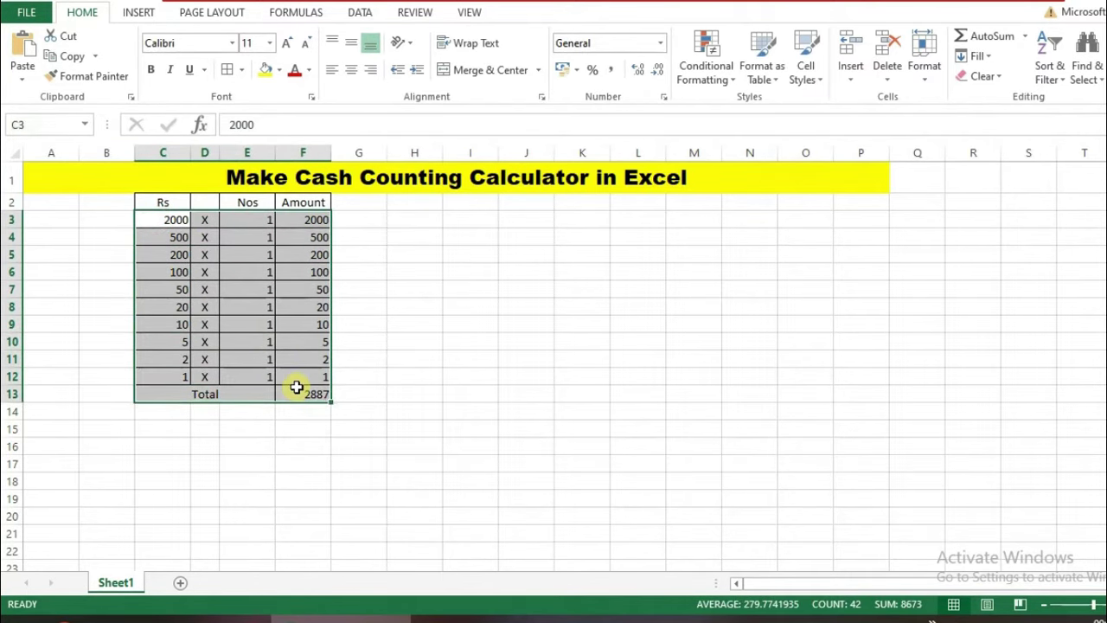
{"action": "left_click", "coordinate": [287, 43]}
{"action": "left_click", "coordinate": [286, 43]}
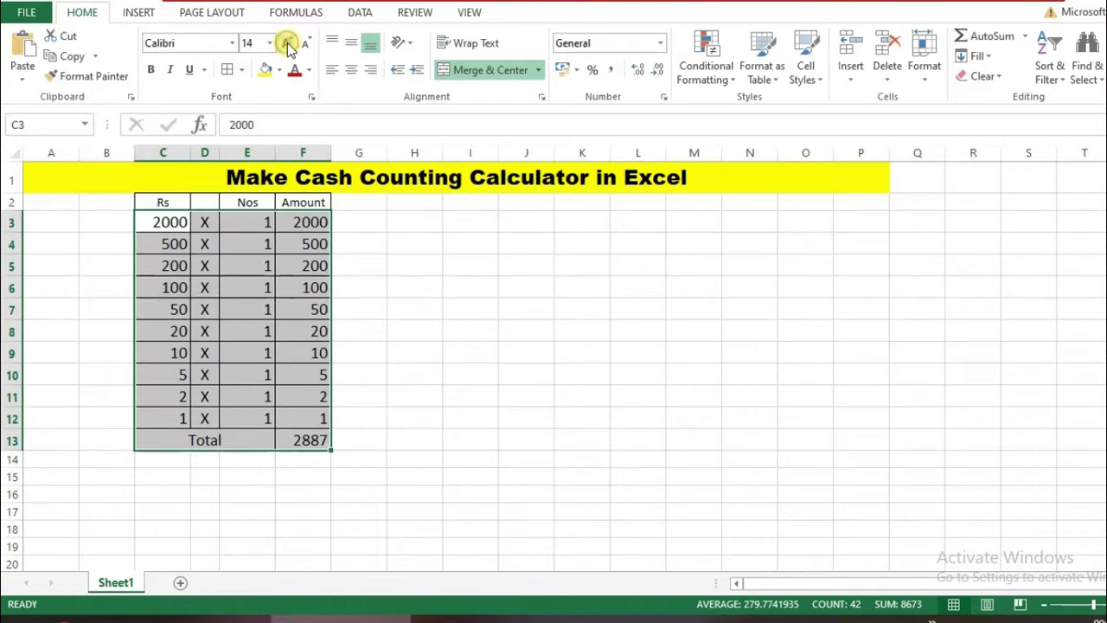
{"action": "left_click", "coordinate": [286, 44]}
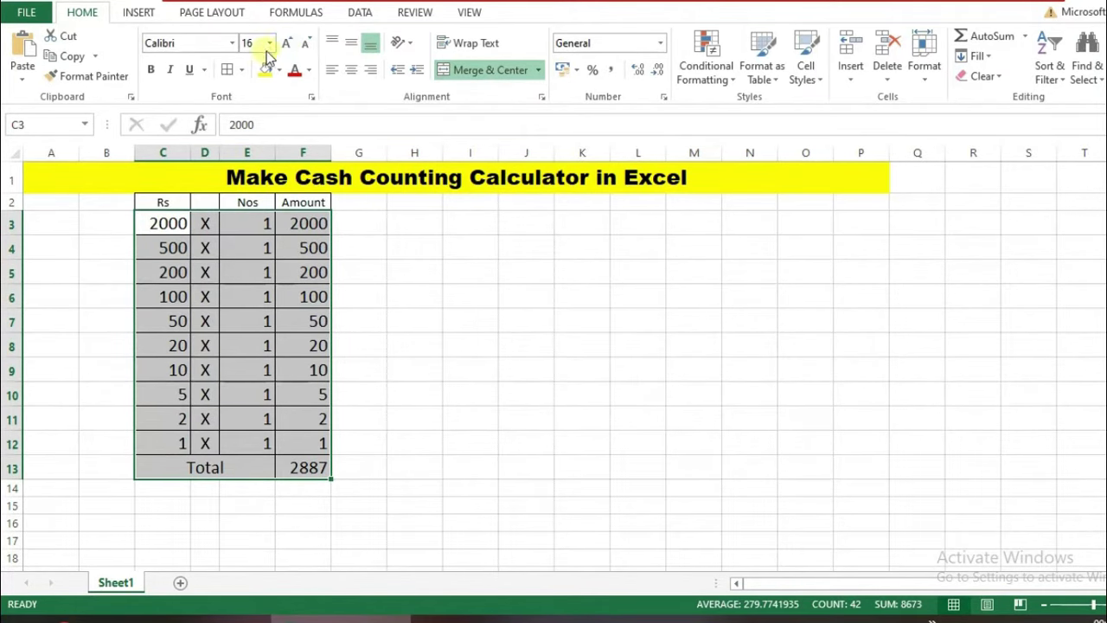
{"action": "left_click", "coordinate": [232, 43]}
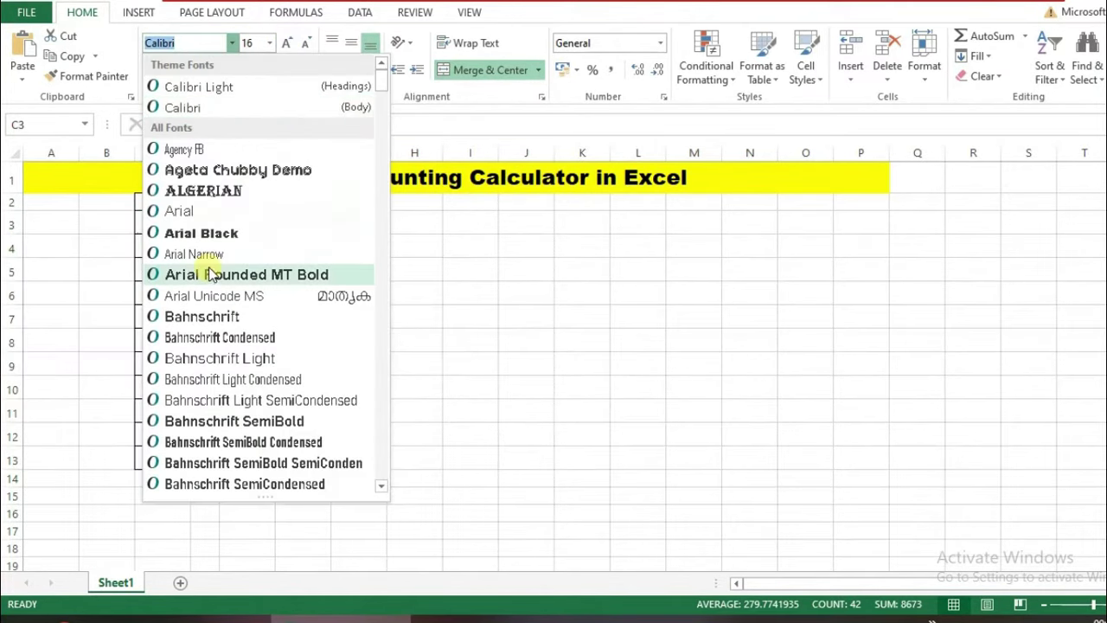
{"action": "left_click", "coordinate": [214, 231]}
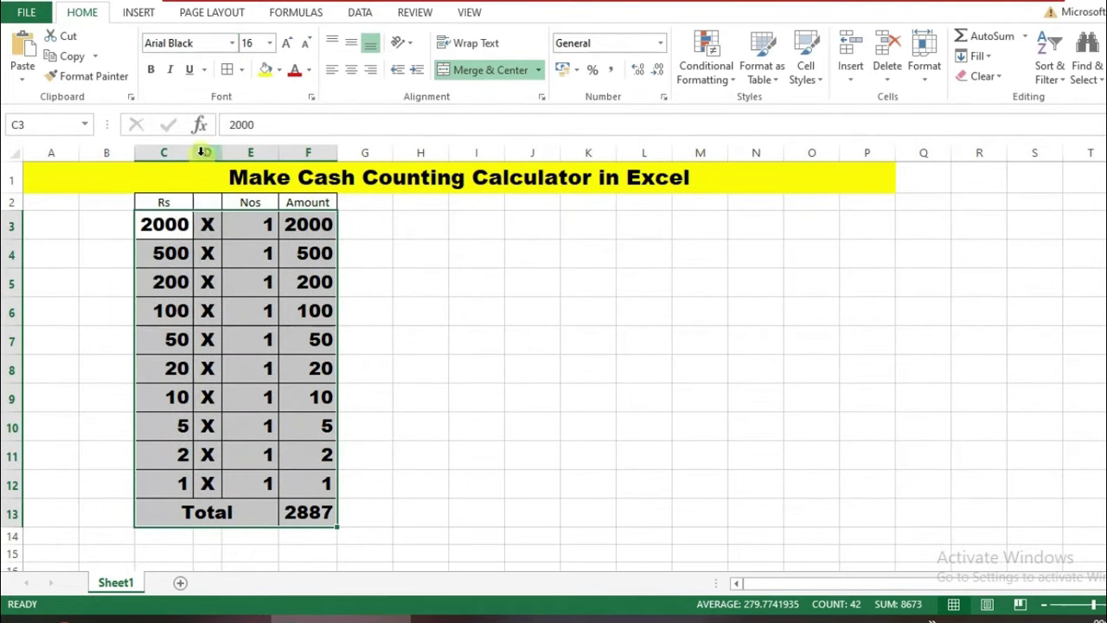
{"action": "left_click_drag", "start_coordinate": [194, 153], "coordinate": [241, 153]}
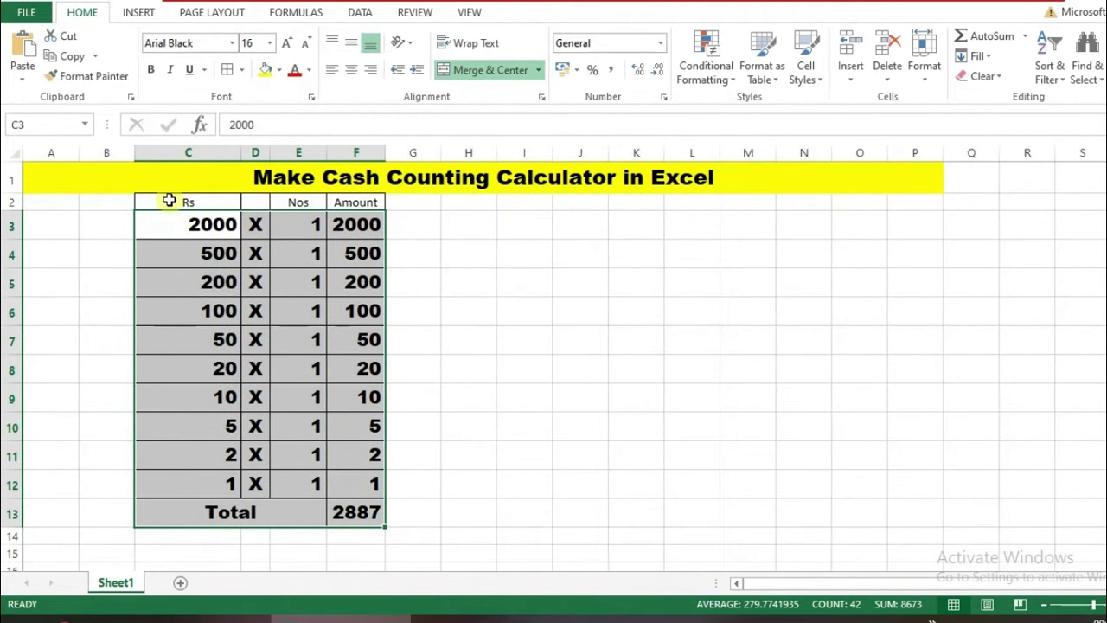
{"action": "left_click_drag", "start_coordinate": [170, 202], "coordinate": [373, 202]}
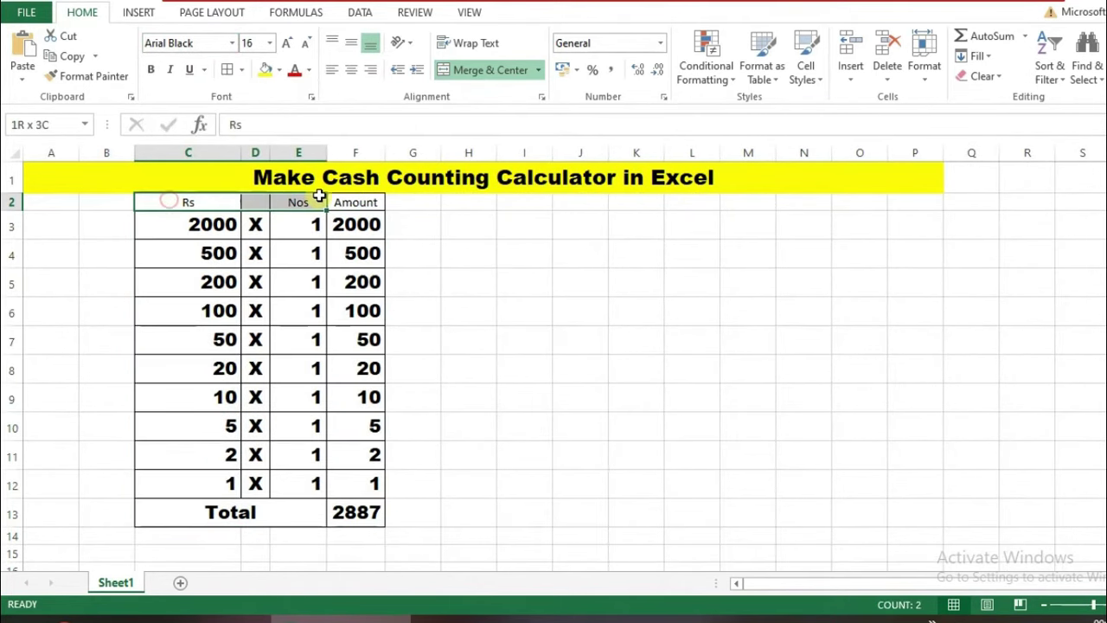
Make the C2:F2 headers bold 14-pt Arial Black and widen the Amount column
{"action": "left_click", "coordinate": [231, 43]}
{"action": "left_click", "coordinate": [208, 230]}
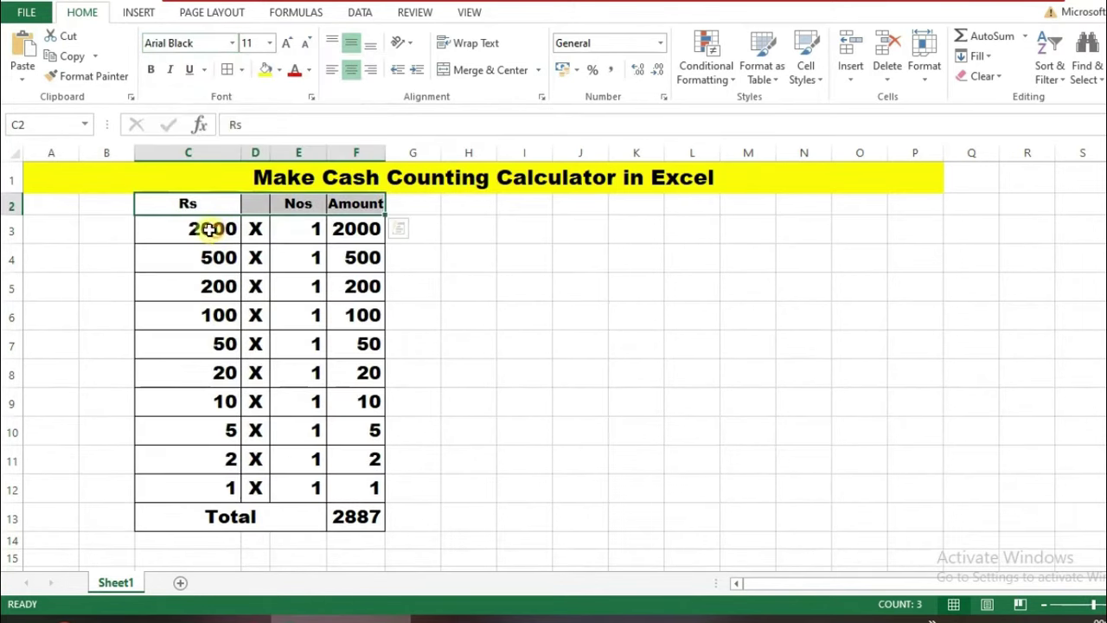
{"action": "left_click", "coordinate": [151, 71]}
{"action": "left_click", "coordinate": [286, 42]}
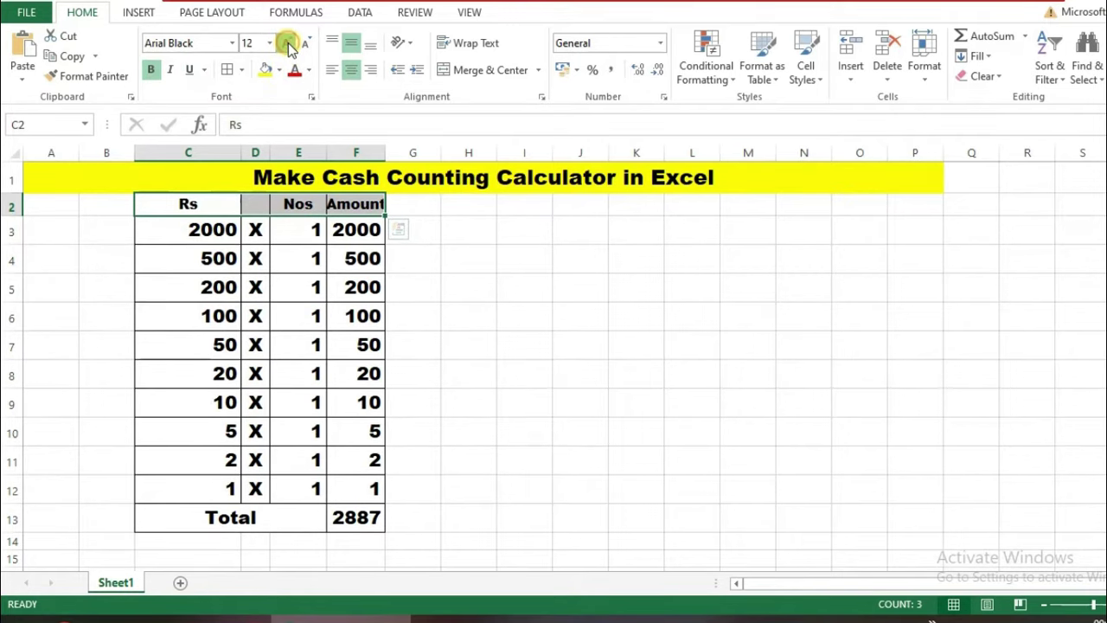
{"action": "left_click", "coordinate": [286, 43]}
{"action": "left_click_drag", "start_coordinate": [386, 153], "coordinate": [422, 153]}
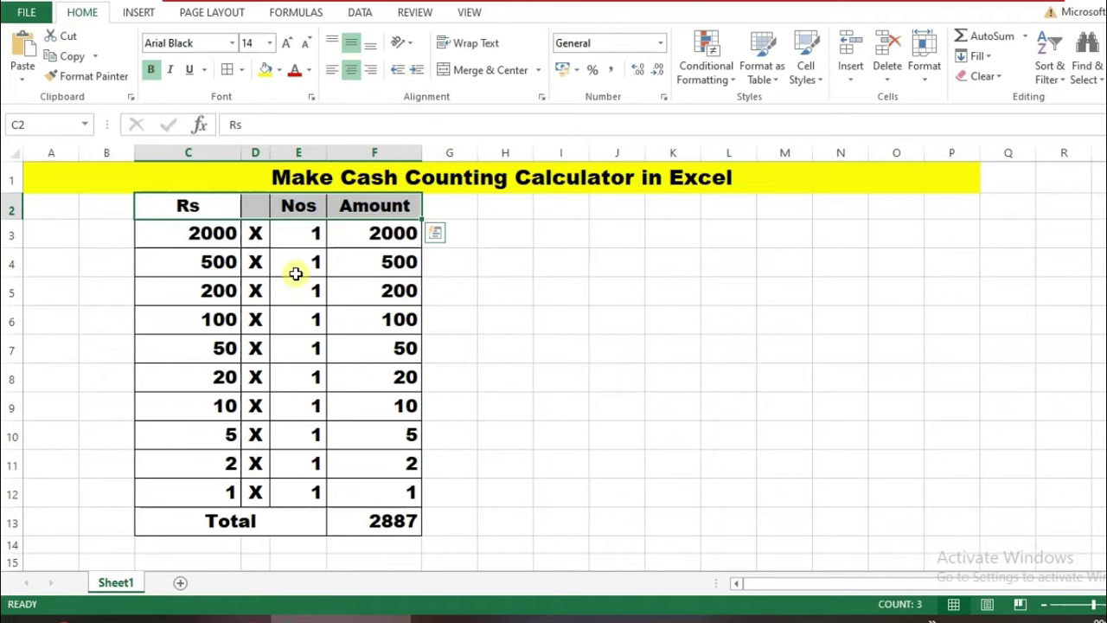
Centre the Nos counts in E3:E12 and colour the F13 total red
{"action": "left_click_drag", "start_coordinate": [309, 233], "coordinate": [324, 492]}
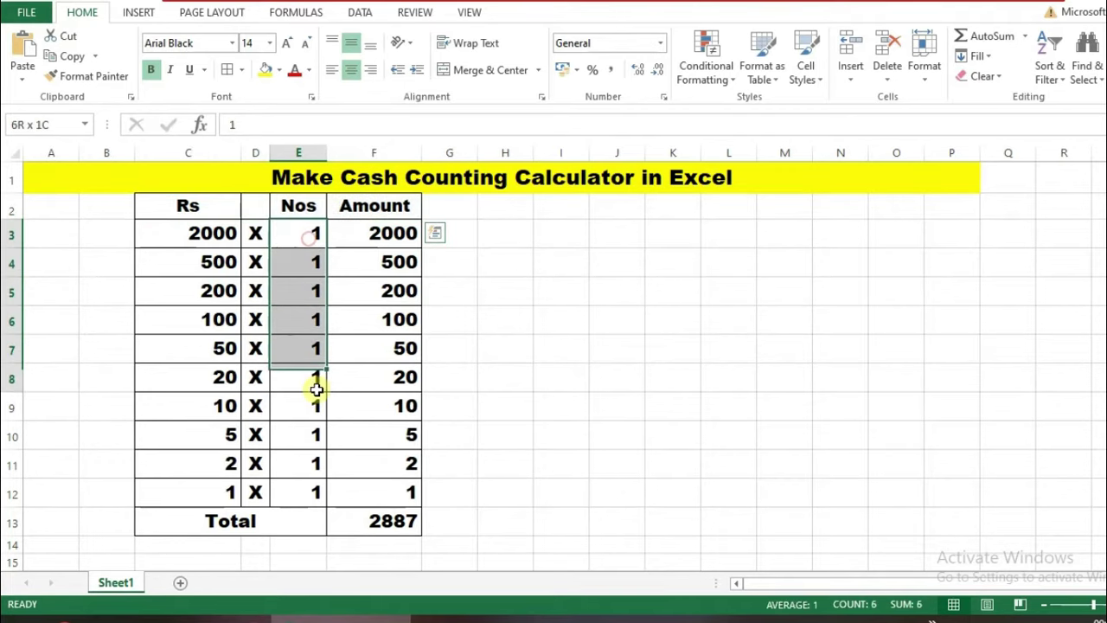
{"action": "left_click", "coordinate": [352, 71]}
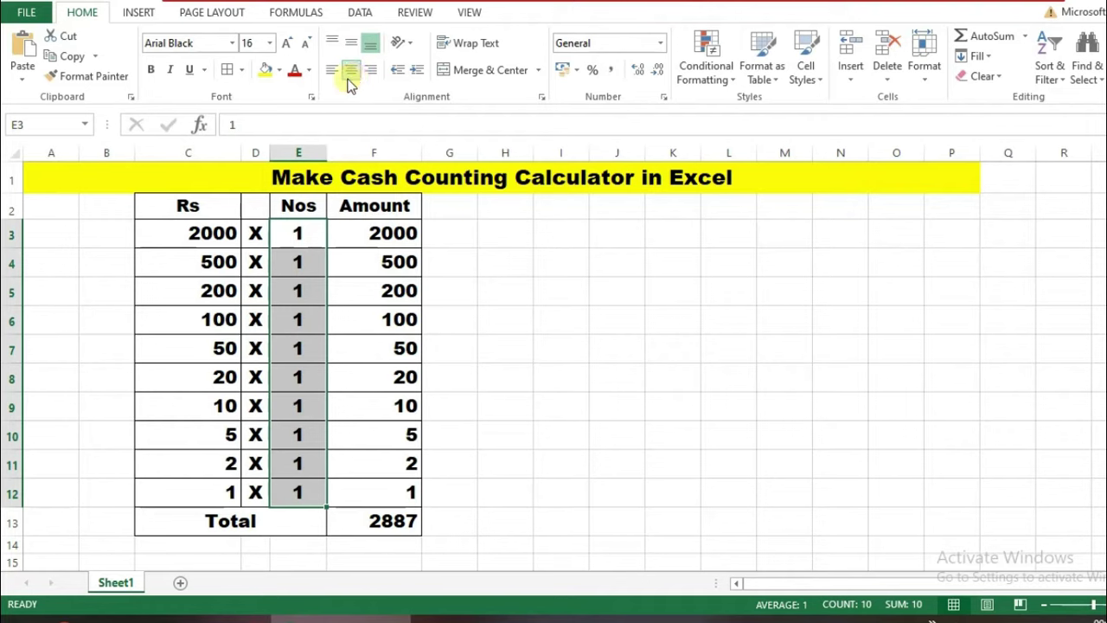
{"action": "left_click", "coordinate": [578, 326]}
{"action": "left_click", "coordinate": [394, 523]}
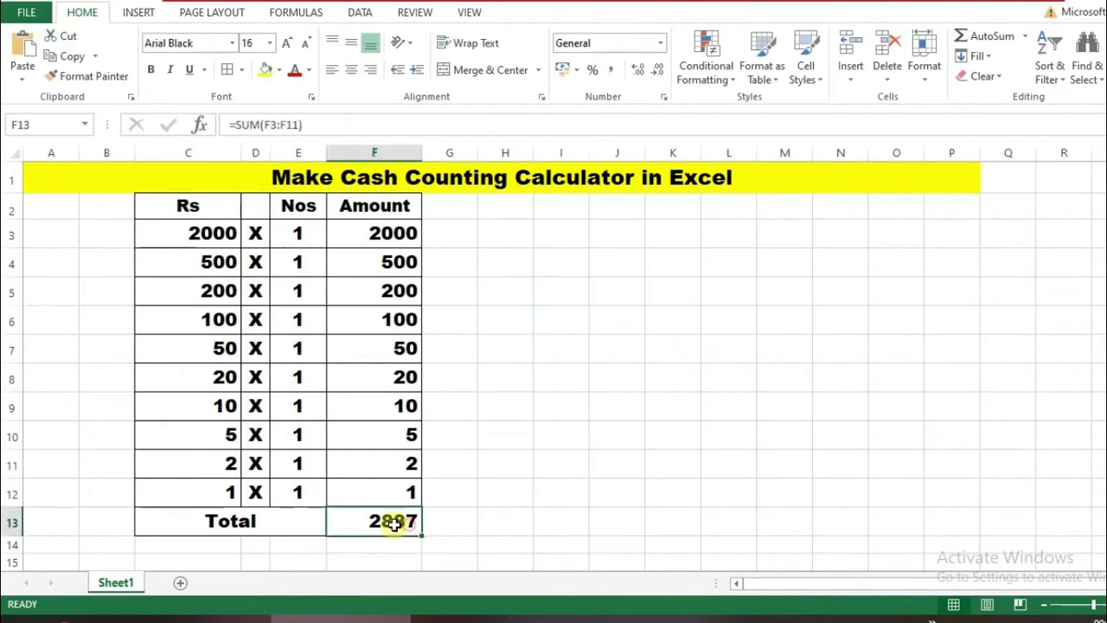
{"action": "left_click", "coordinate": [295, 71]}
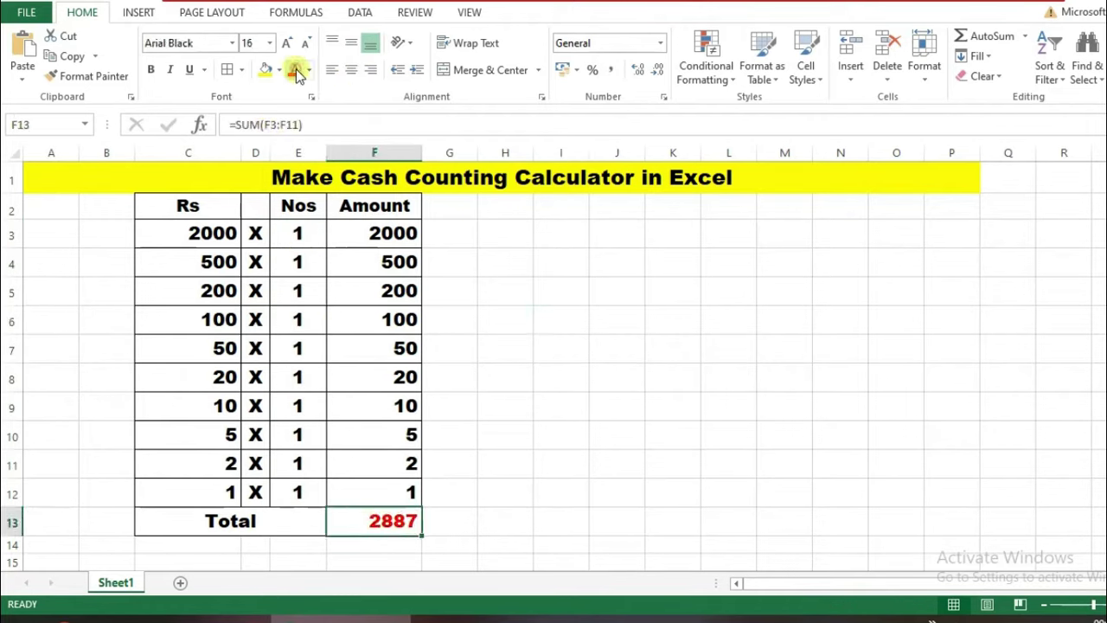
{"action": "left_click", "coordinate": [593, 400]}
{"action": "scroll", "coordinate": [500, 429], "scroll_direction": "down", "scroll_amount": 1}
{"action": "scroll", "coordinate": [459, 445], "scroll_direction": "up", "scroll_amount": 1}
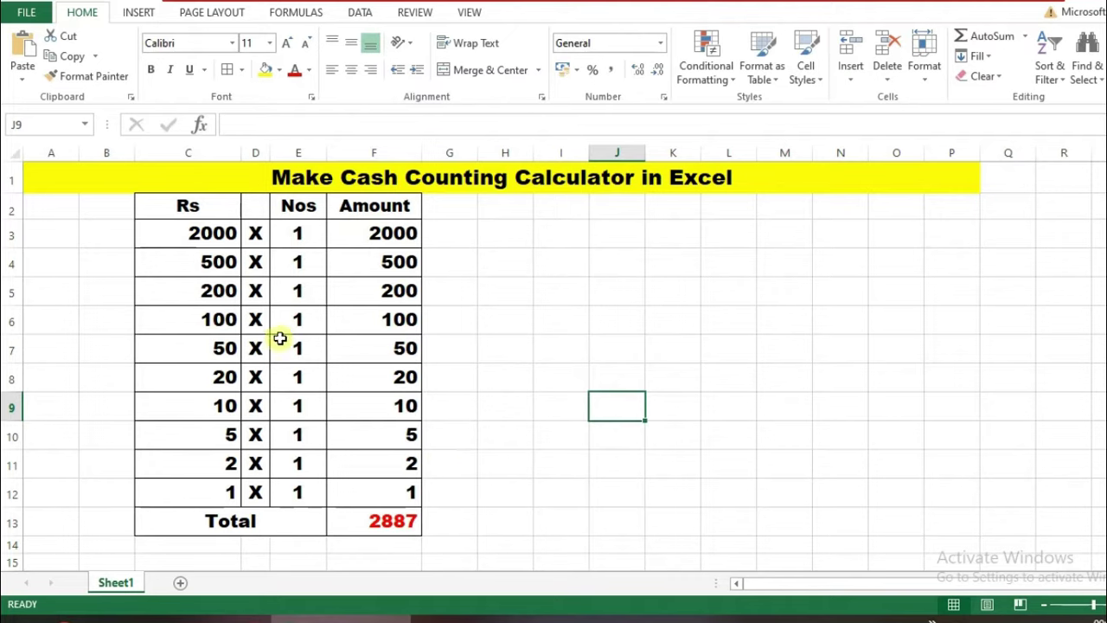
Change the counts to 2 for the 200 note, 5 for 500, and 4 for 20
{"action": "left_click", "coordinate": [298, 295]}
{"action": "type", "text": "2"}
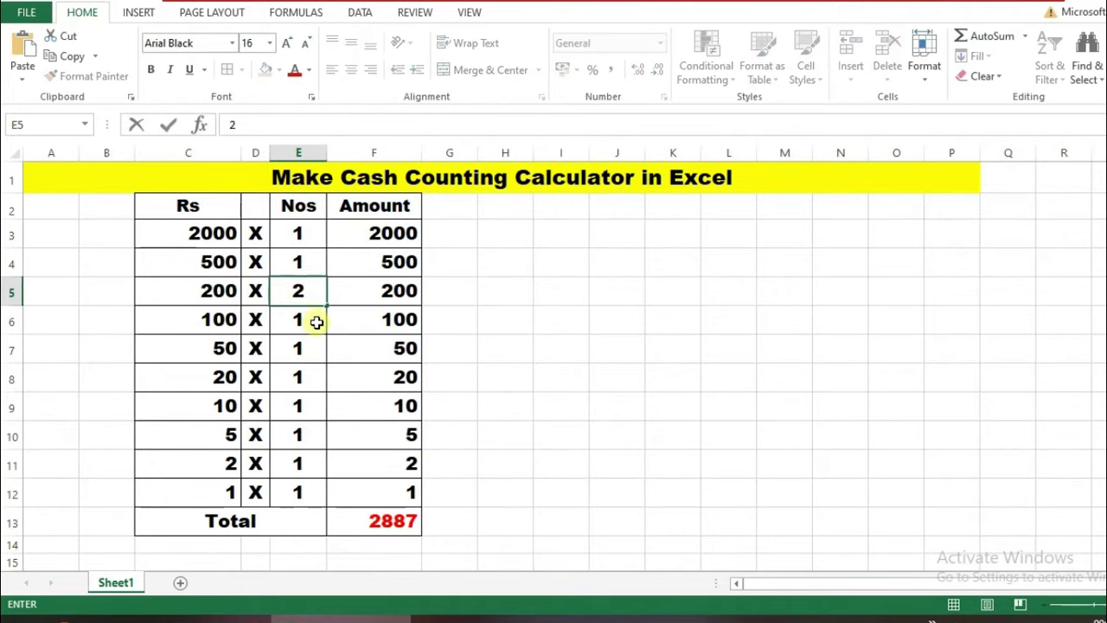
{"action": "key", "text": "Return"}
{"action": "left_click", "coordinate": [303, 260]}
{"action": "type", "text": "5"}
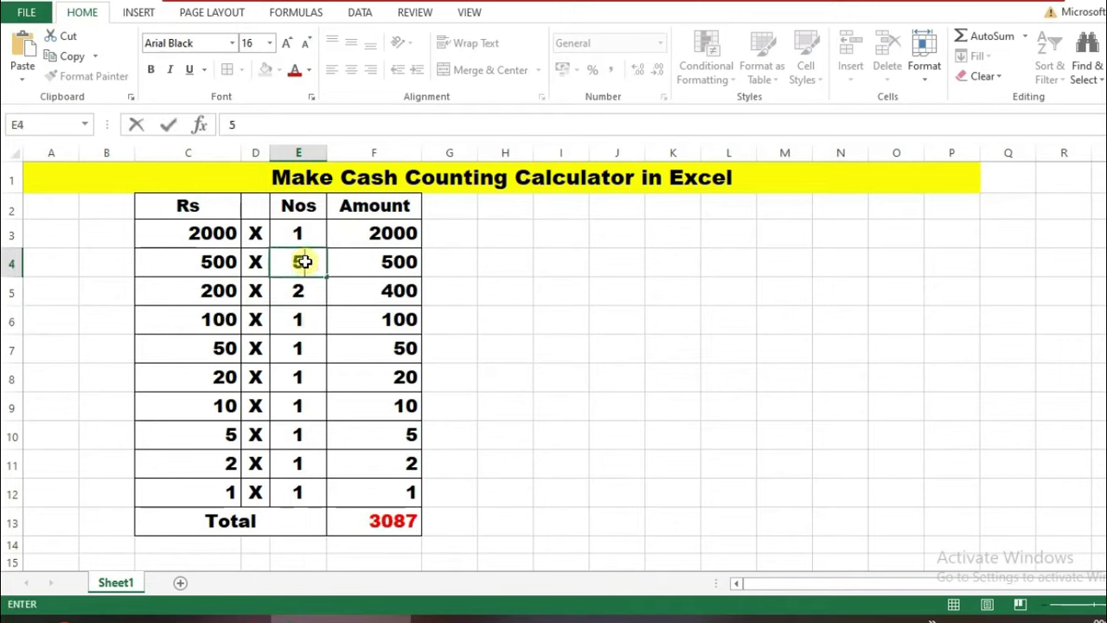
{"action": "left_click", "coordinate": [305, 320]}
{"action": "left_click", "coordinate": [302, 384]}
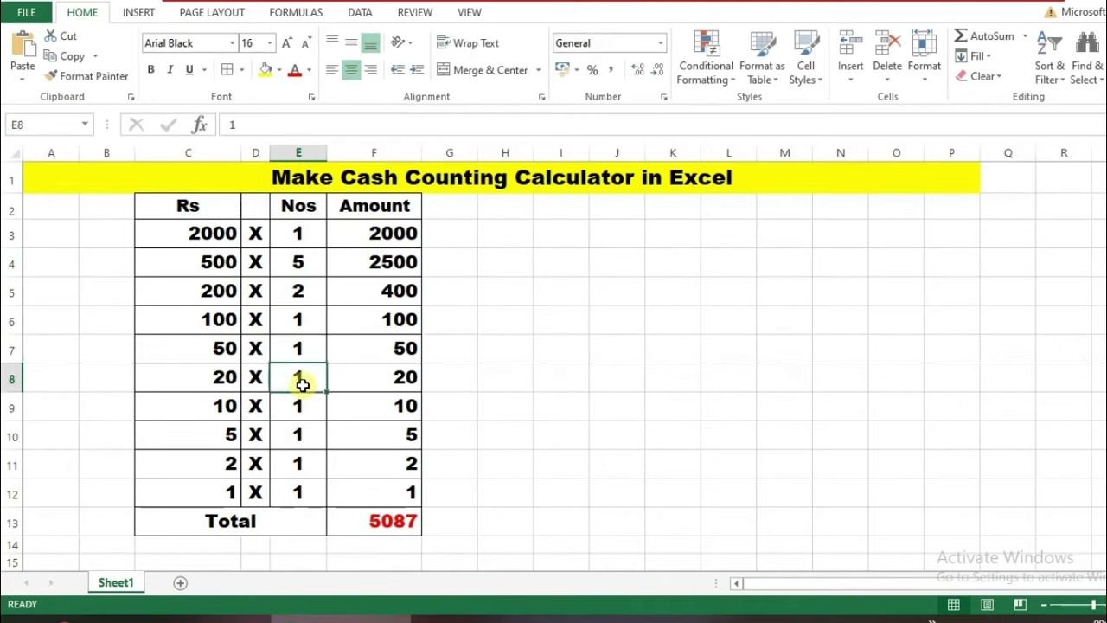
{"action": "type", "text": "4"}
{"action": "left_click", "coordinate": [545, 383]}
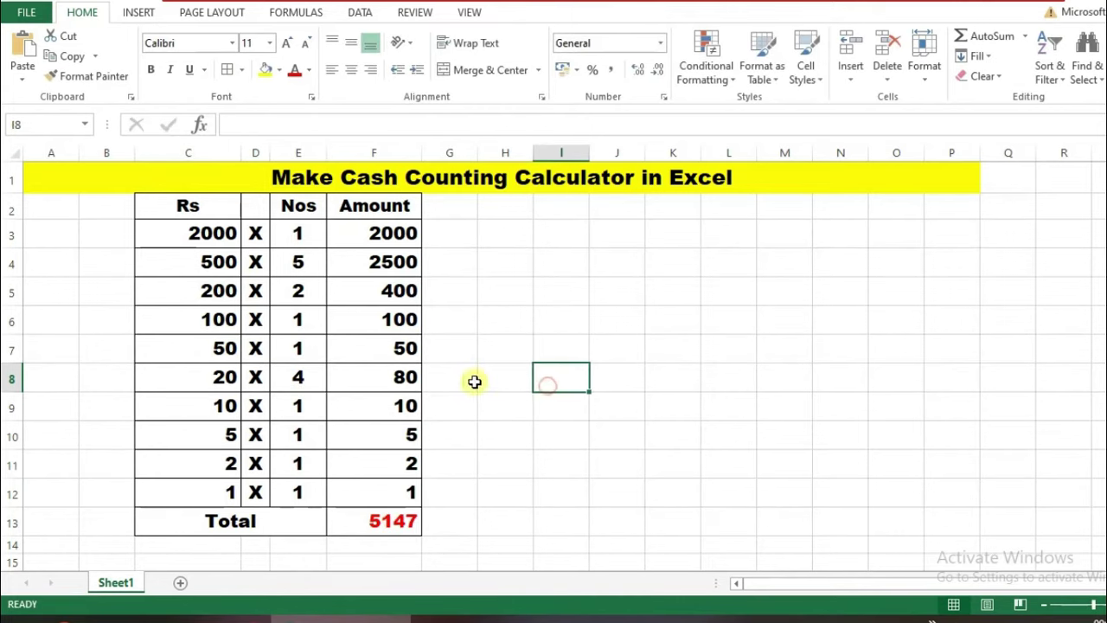
{"action": "scroll", "coordinate": [429, 380], "scroll_direction": "down", "scroll_amount": 1}
{"action": "left_click", "coordinate": [416, 435]}
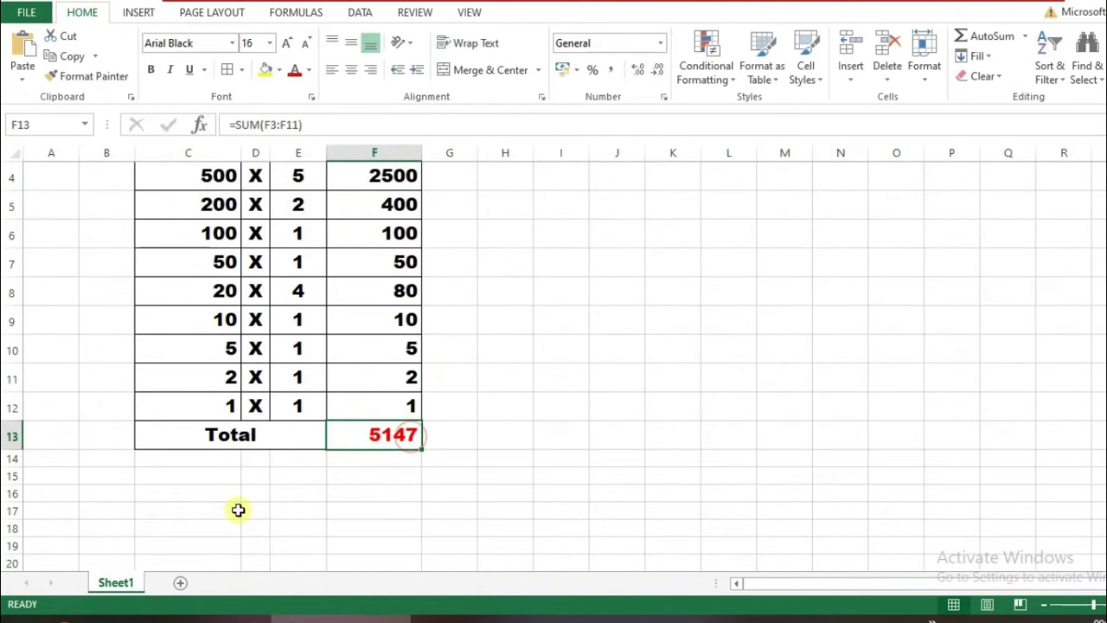
Merge and centre C14:E14 and enter the label 'Cash in Hand' there
{"action": "left_click_drag", "start_coordinate": [177, 464], "coordinate": [289, 458]}
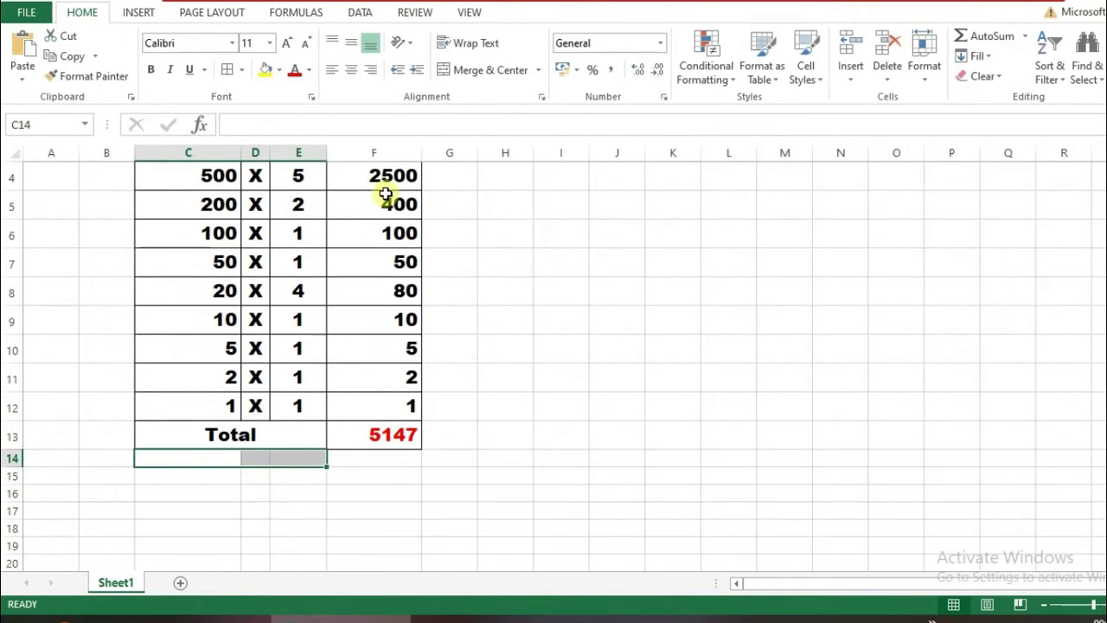
{"action": "left_click", "coordinate": [452, 71]}
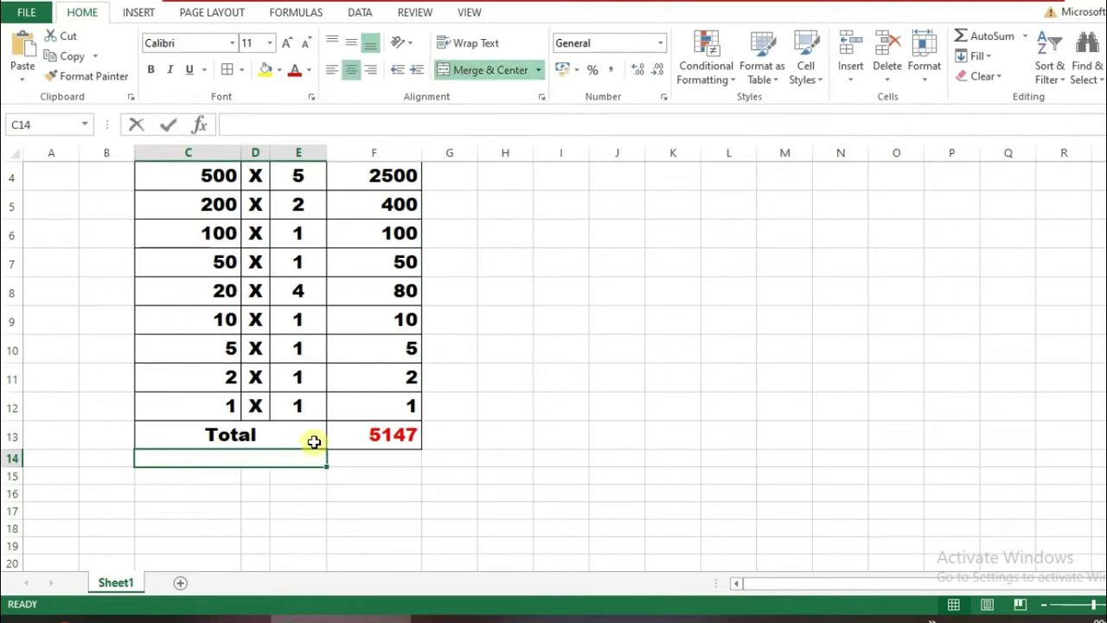
{"action": "type", "text": "cash in"}
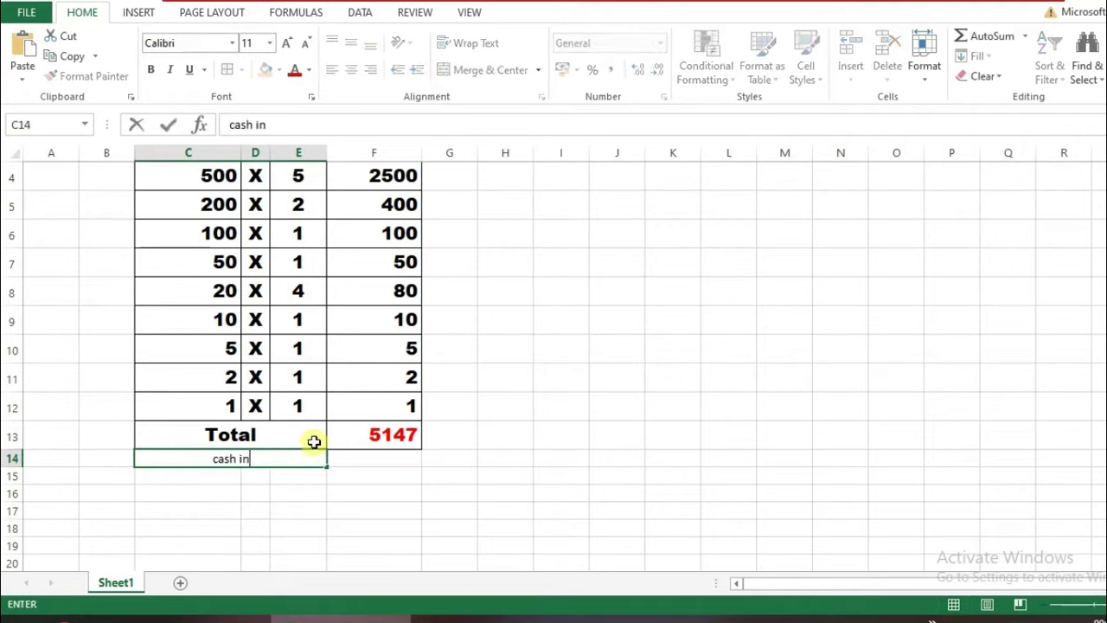
{"action": "type", "text": " Hand"}
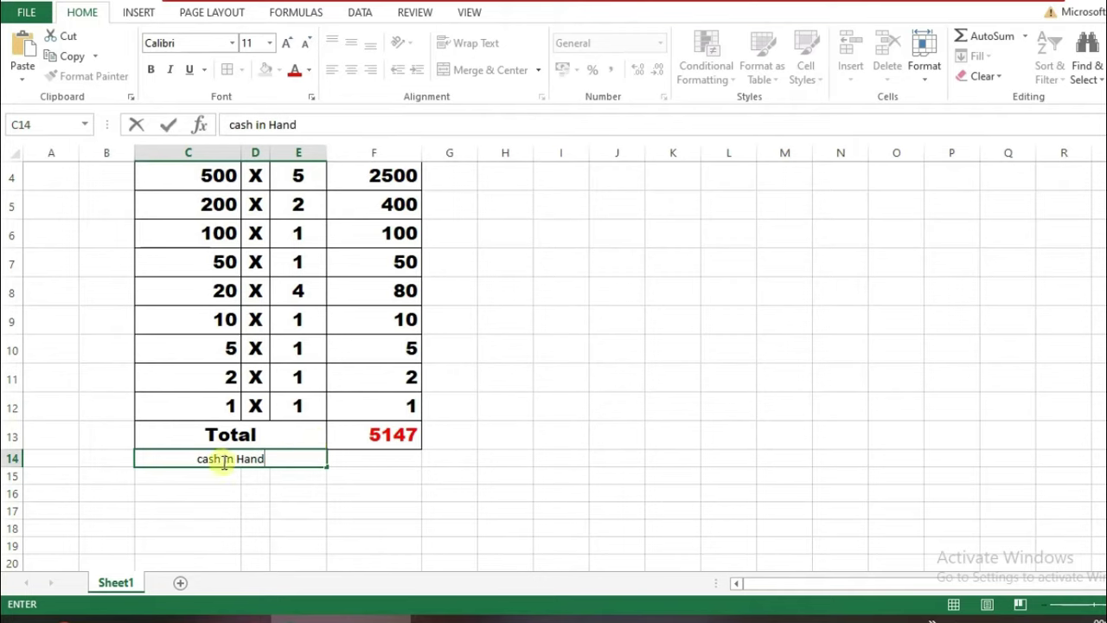
{"action": "left_click", "coordinate": [205, 460]}
{"action": "key", "text": "BackSpace"}
{"action": "type", "text": "C"}
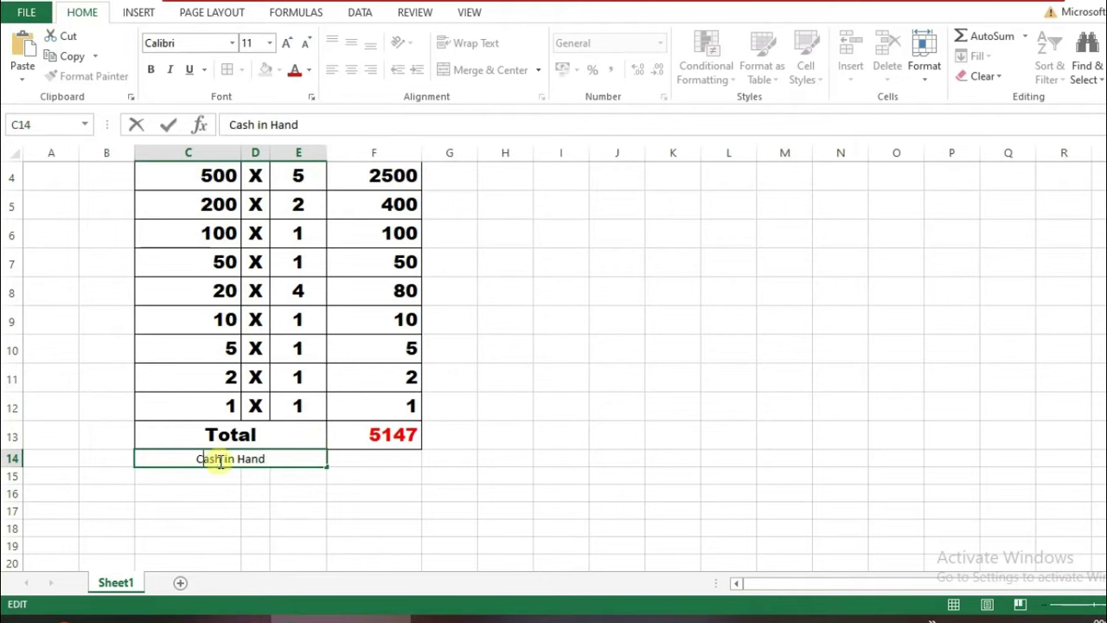
{"action": "left_click", "coordinate": [279, 506]}
Set the Cash in Hand label to 12-pt Arial Black
{"action": "left_click", "coordinate": [210, 459]}
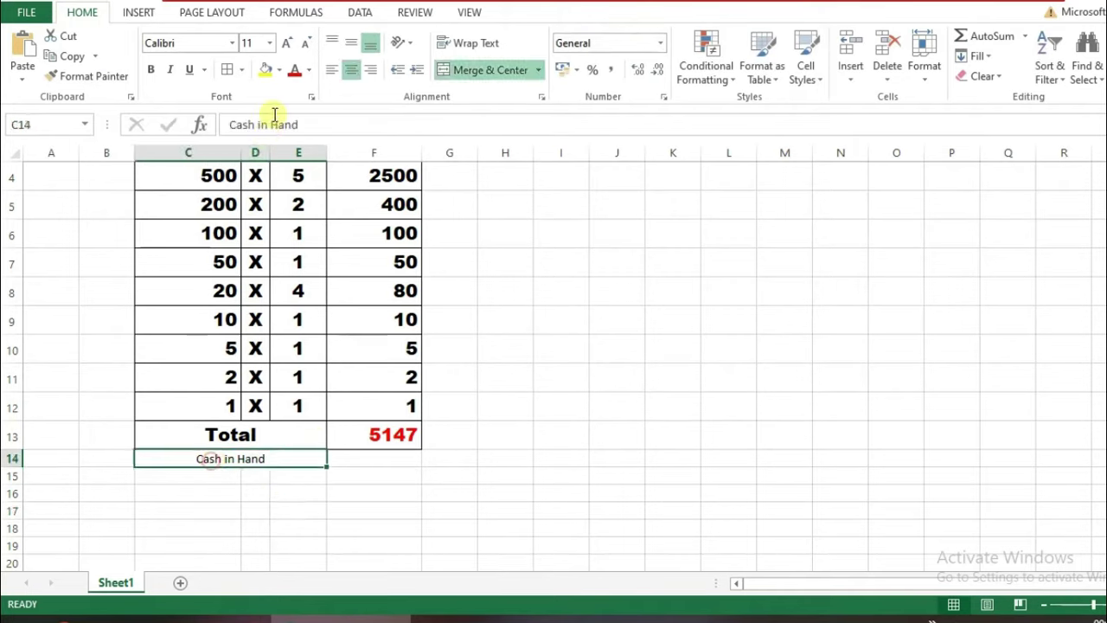
{"action": "left_click", "coordinate": [232, 43]}
{"action": "left_click", "coordinate": [208, 233]}
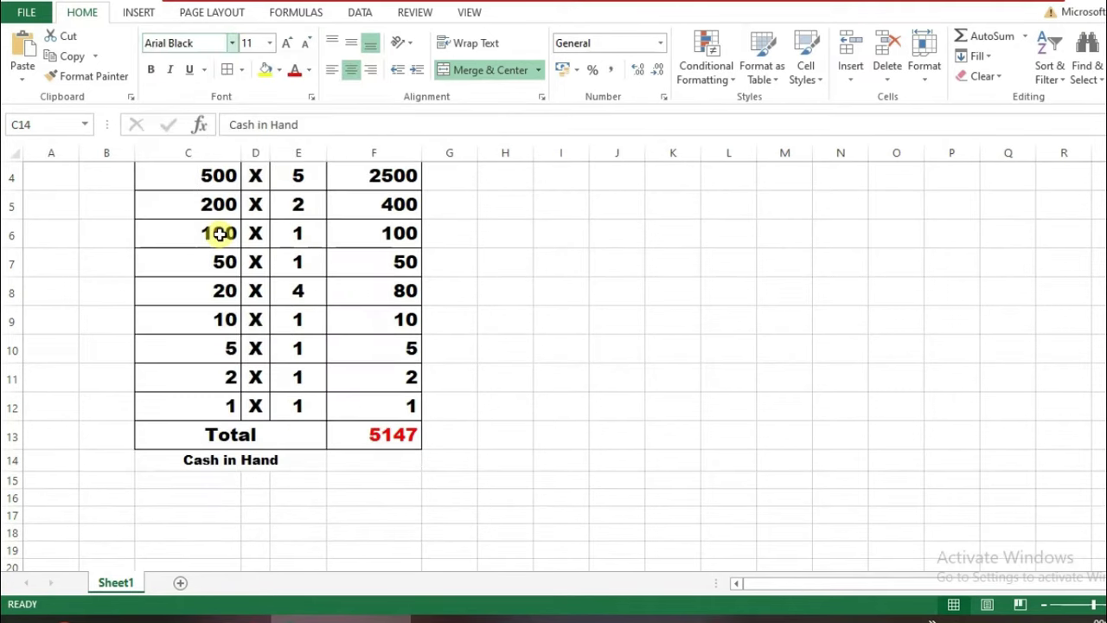
{"action": "left_click", "coordinate": [287, 49]}
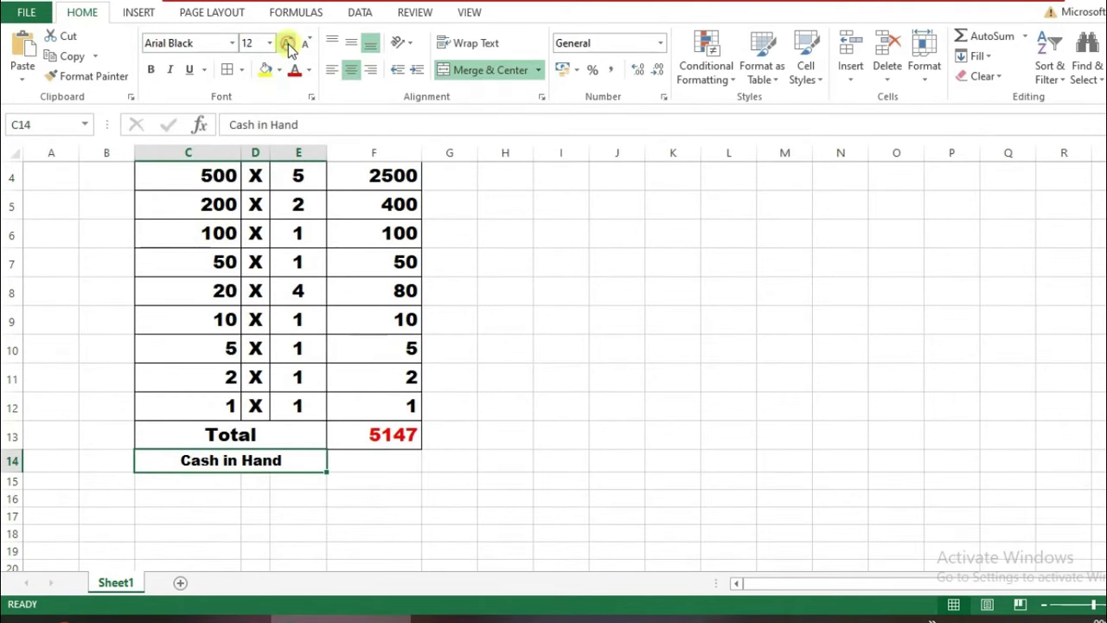
{"action": "left_click", "coordinate": [378, 461]}
{"action": "left_click_drag", "start_coordinate": [173, 481], "coordinate": [294, 485]}
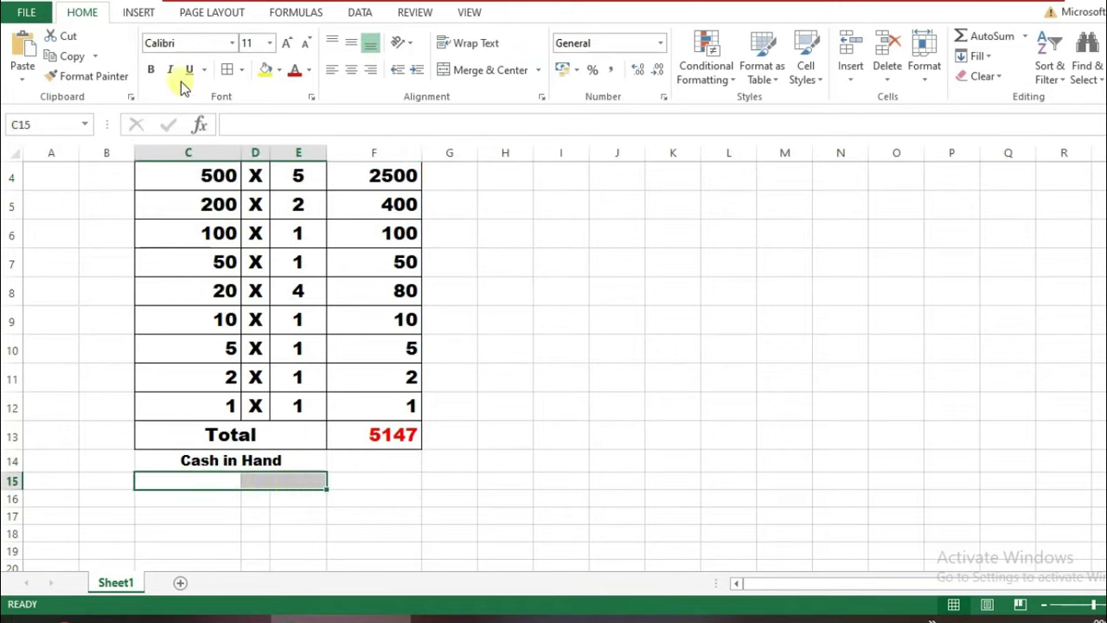
Merge C15:E15 and enter a bold, enlarged 'Amount' label
{"action": "left_click", "coordinate": [462, 70]}
{"action": "type", "text": "Amount"}
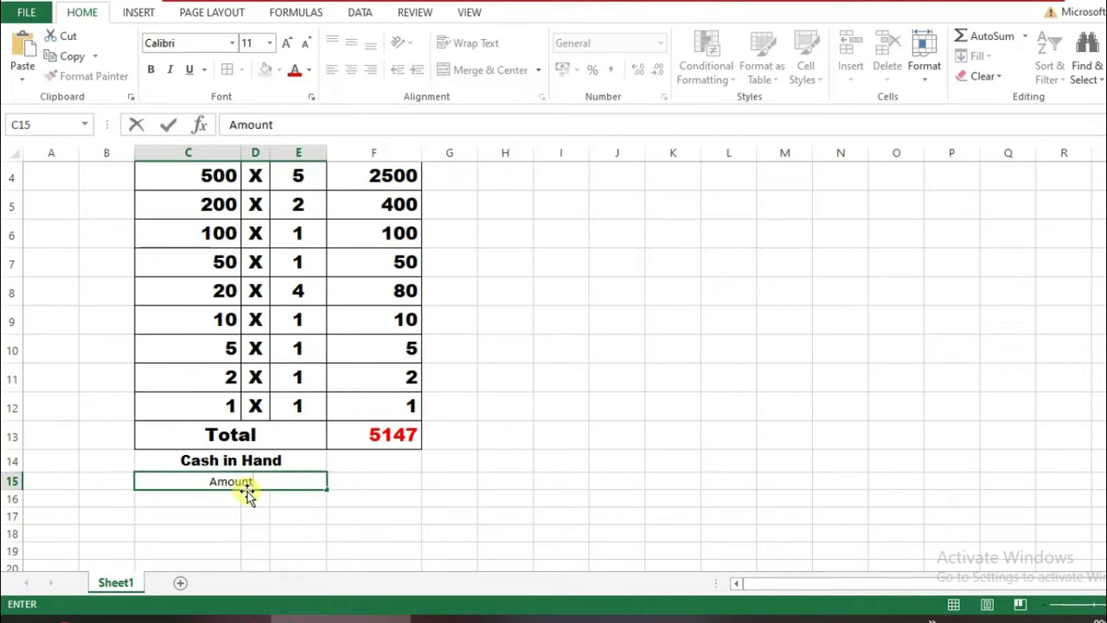
{"action": "left_click", "coordinate": [249, 493]}
{"action": "left_click", "coordinate": [225, 481]}
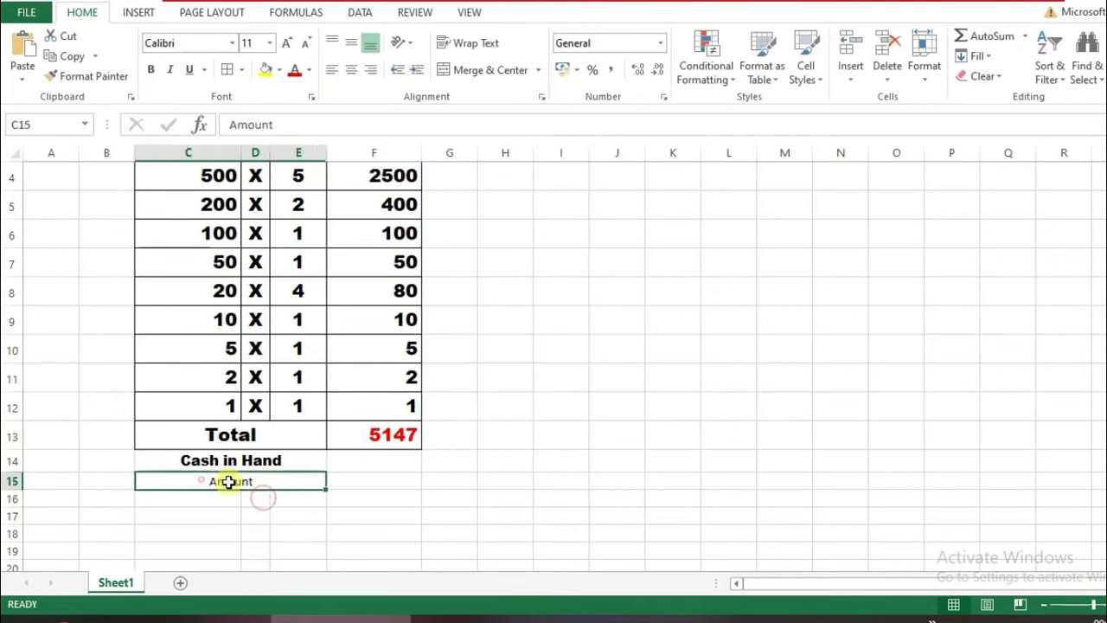
{"action": "left_click", "coordinate": [154, 70]}
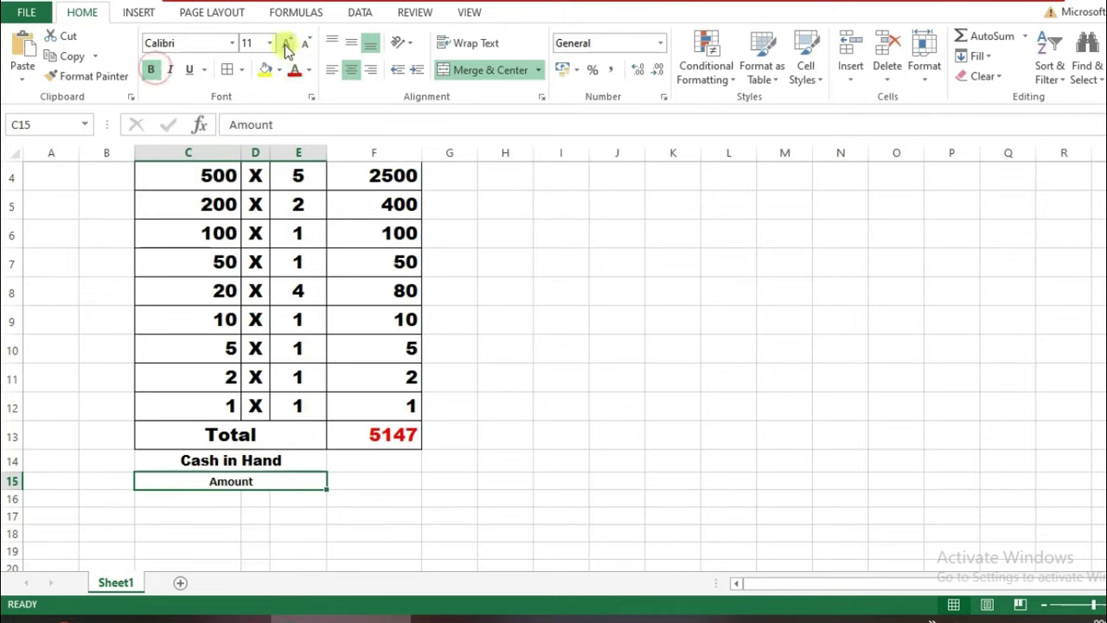
{"action": "left_click", "coordinate": [287, 42]}
{"action": "left_click", "coordinate": [287, 43]}
Apply All Borders to the C14:F15 block
{"action": "left_click_drag", "start_coordinate": [219, 460], "coordinate": [346, 482]}
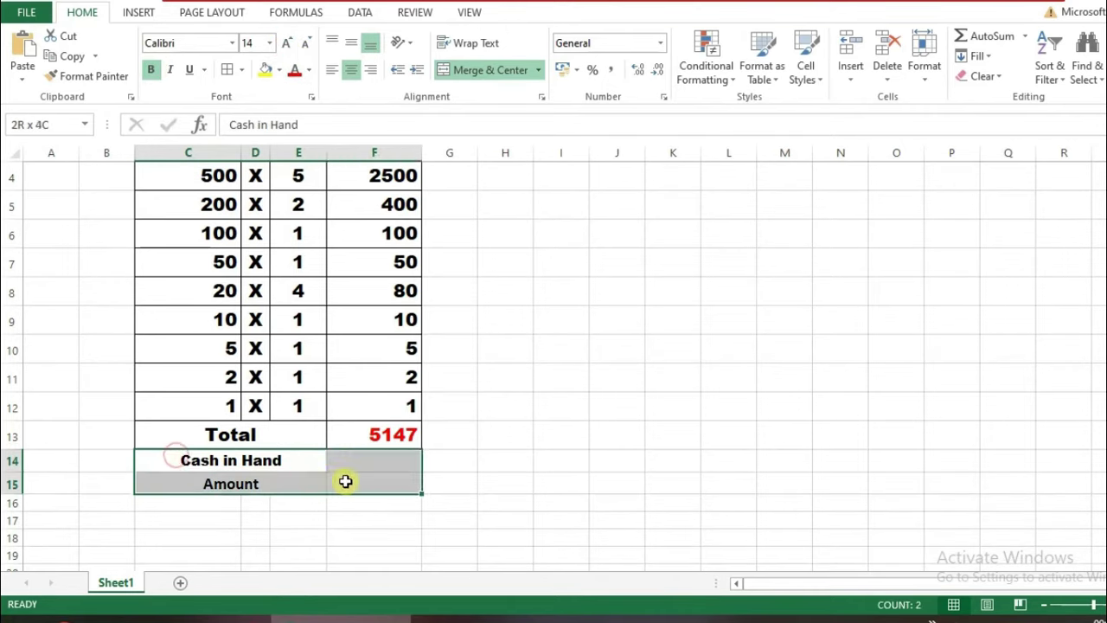
{"action": "left_click", "coordinate": [229, 69]}
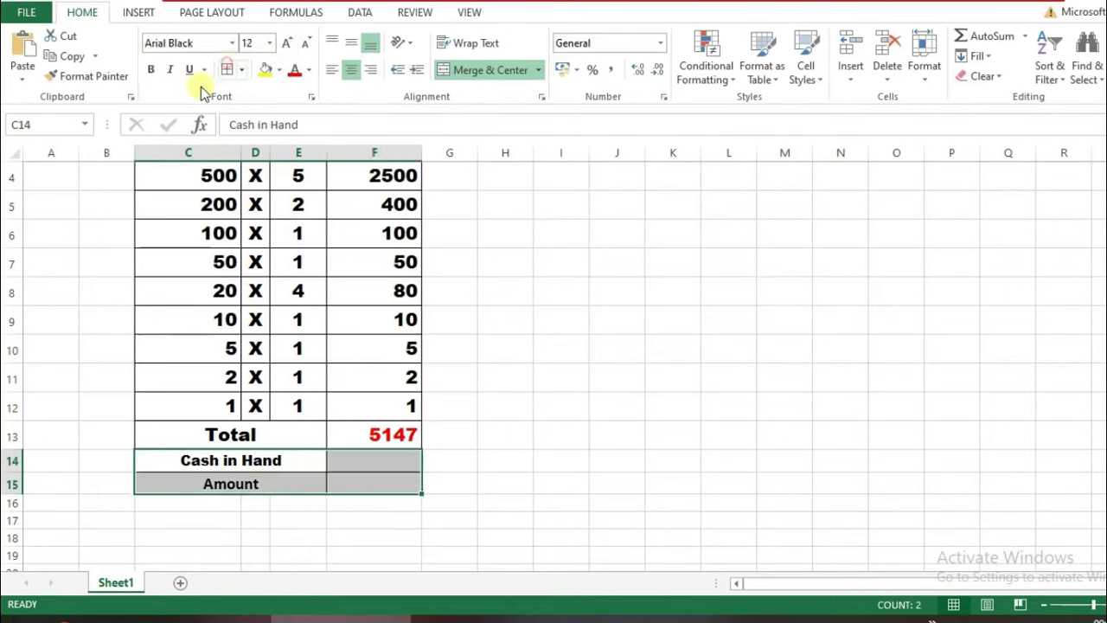
{"action": "left_click", "coordinate": [589, 505]}
{"action": "left_click", "coordinate": [378, 483]}
{"action": "type", "text": "="}
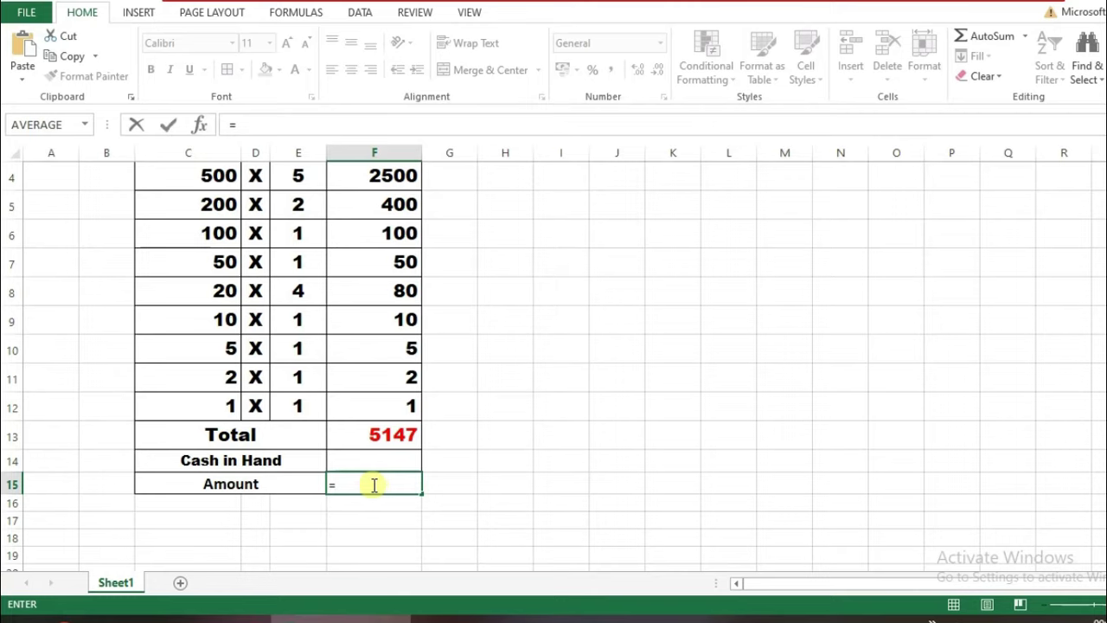
Enter the formula =F14-F13 in F15 to compute the difference
{"action": "left_click", "coordinate": [390, 462]}
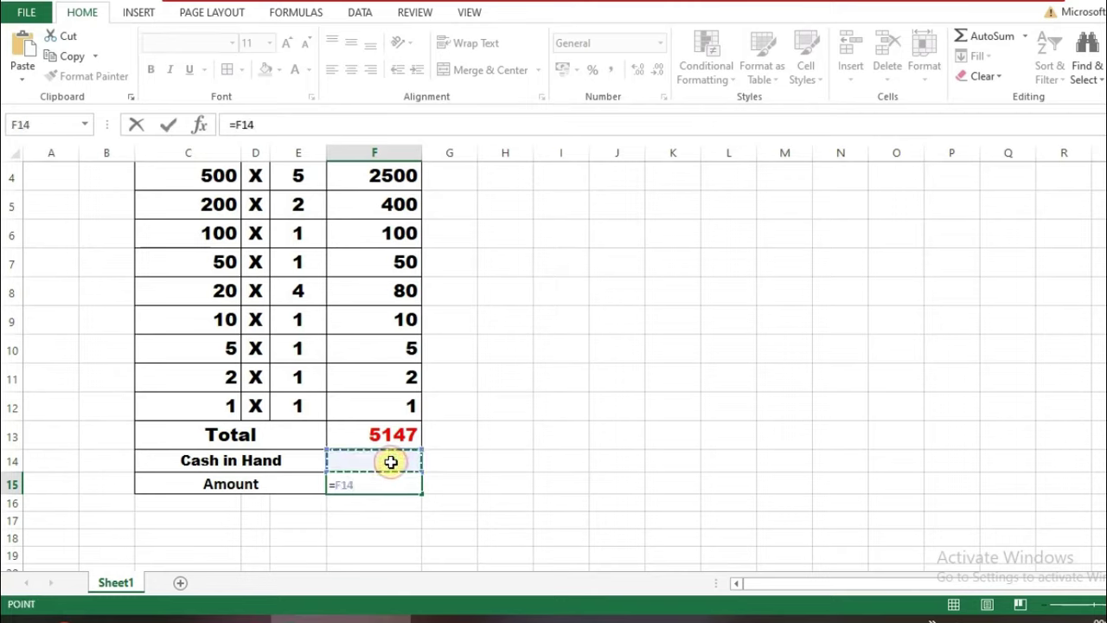
{"action": "type", "text": "-"}
{"action": "left_click", "coordinate": [401, 437]}
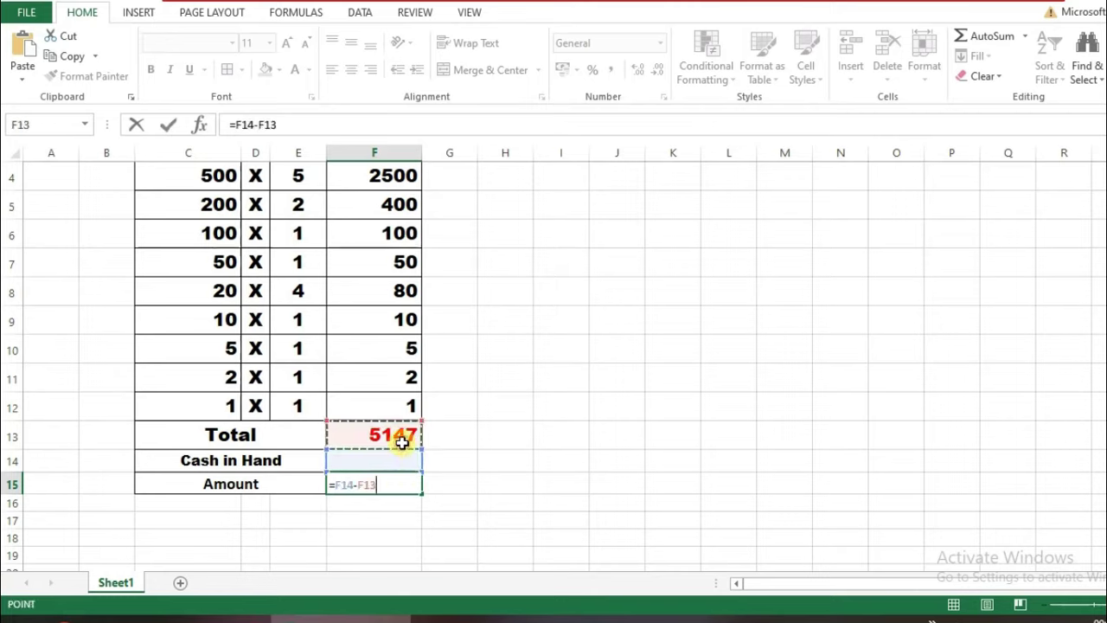
{"action": "key", "text": "Return"}
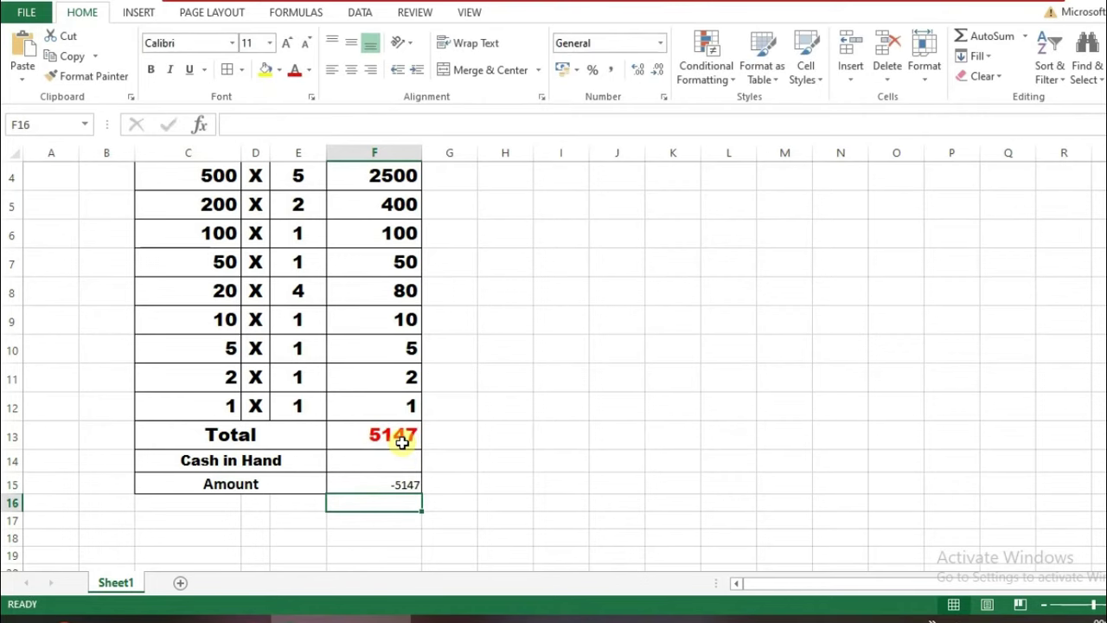
Enter 5000 as Cash in Hand in F14, making the difference -147
{"action": "left_click", "coordinate": [372, 462]}
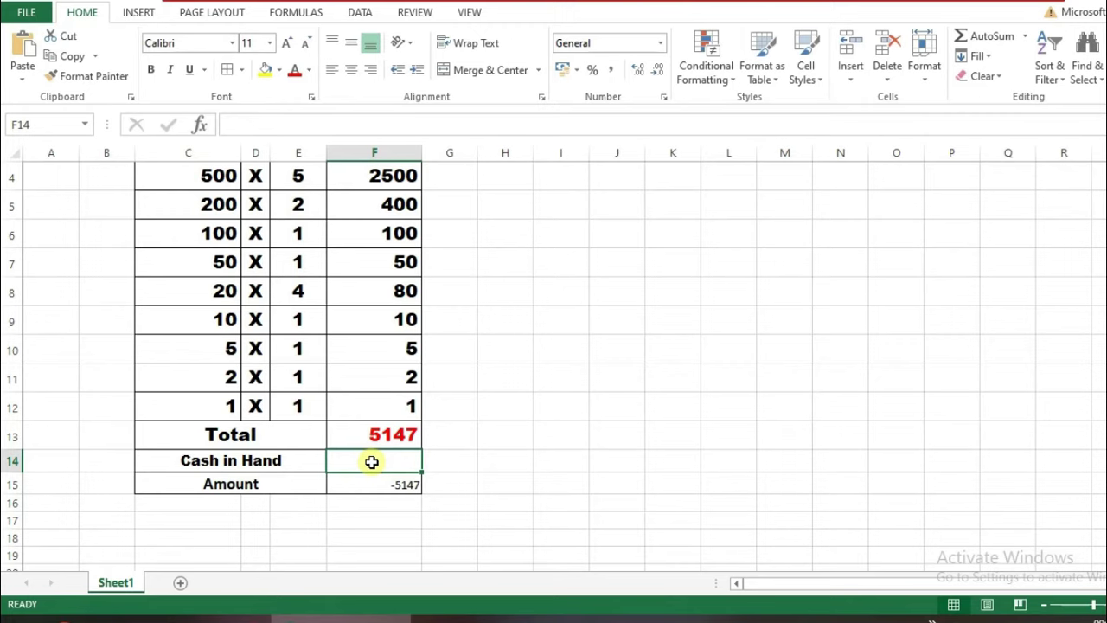
{"action": "type", "text": "5000"}
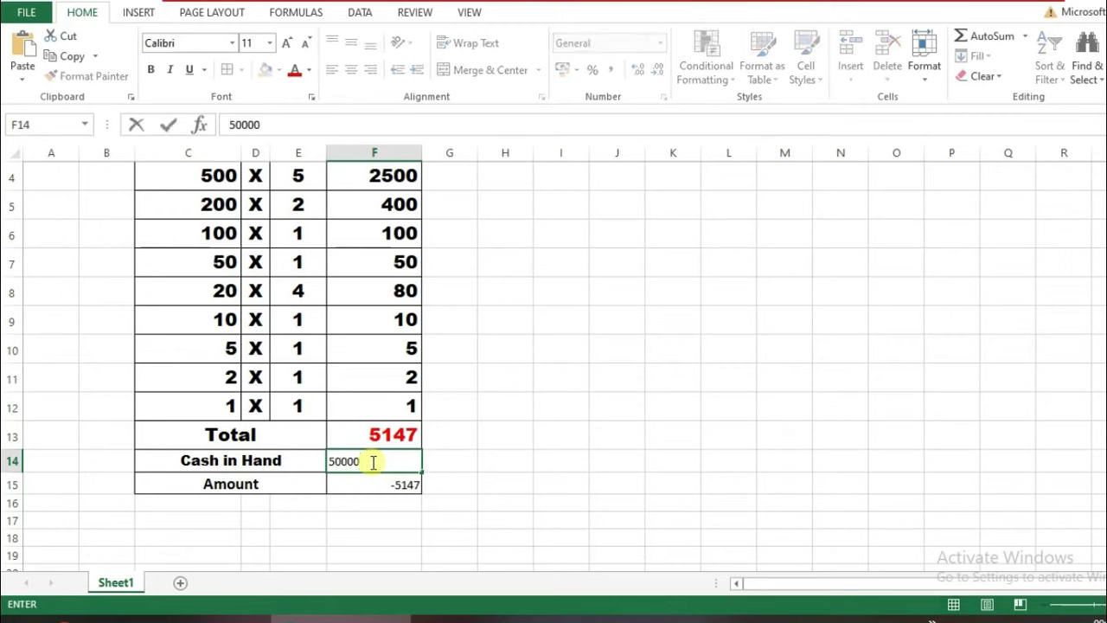
{"action": "left_click", "coordinate": [609, 413]}
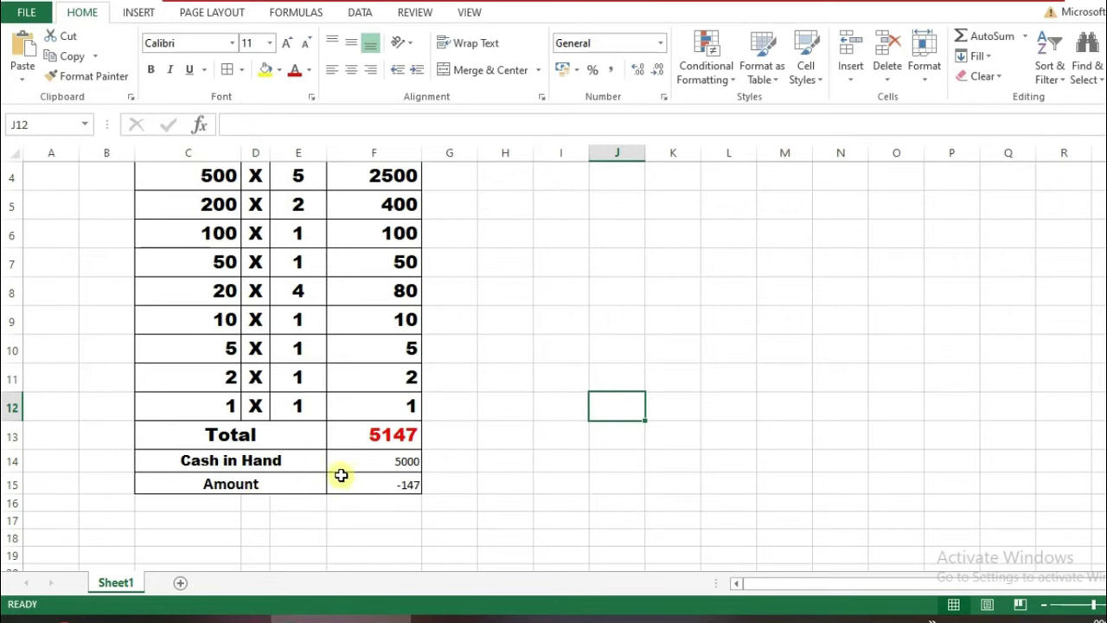
{"action": "left_click", "coordinate": [367, 463]}
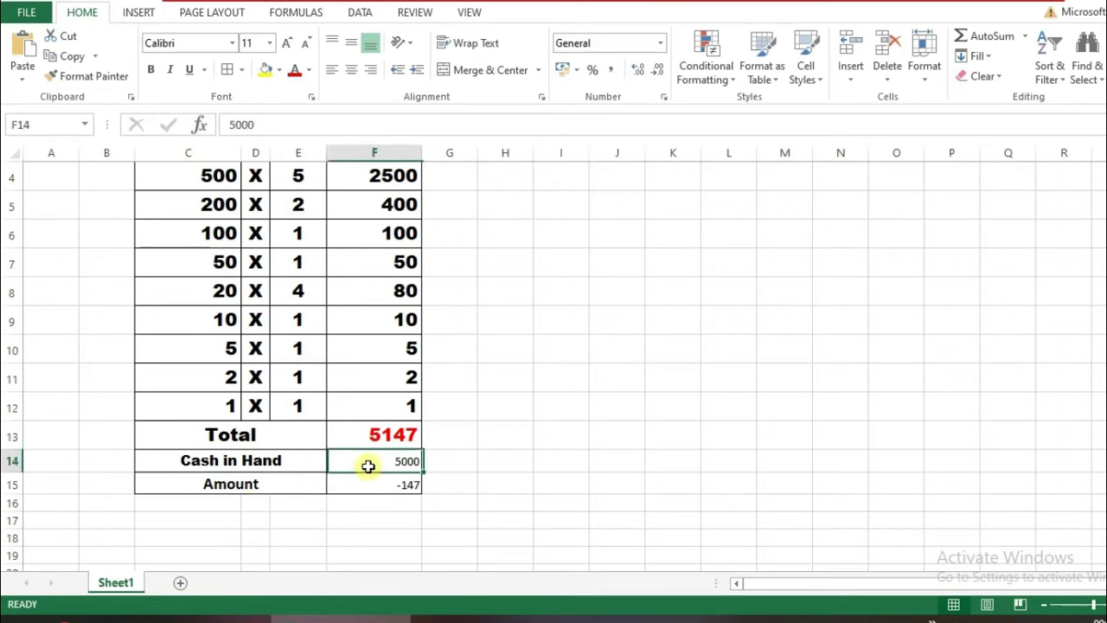
Make the 5000 cash in hand value bold at font size 20
{"action": "left_click", "coordinate": [153, 71]}
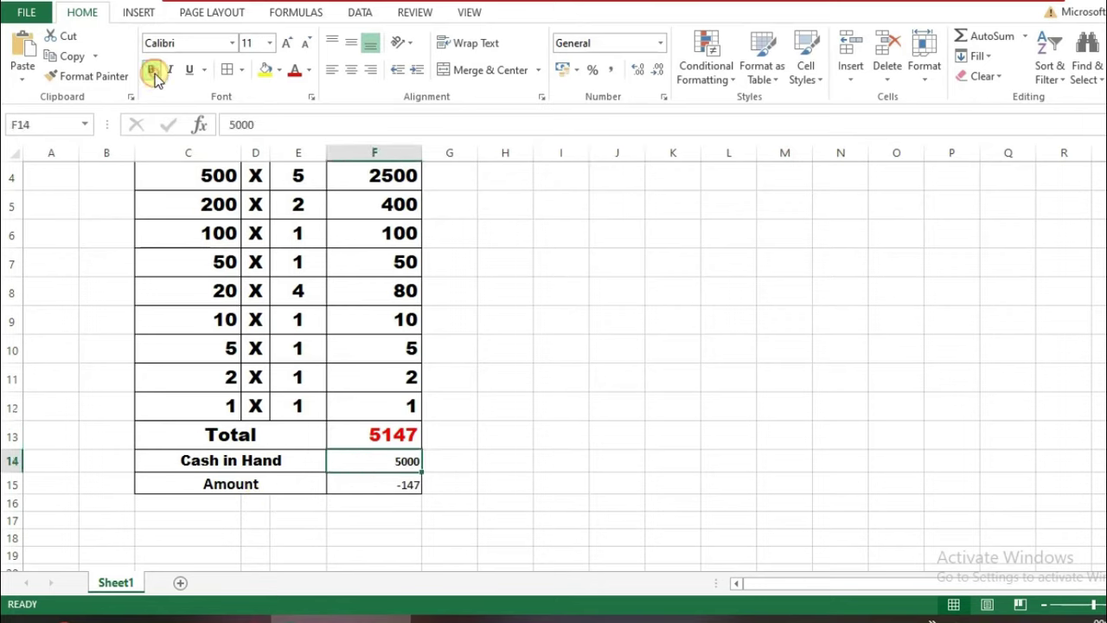
{"action": "left_click", "coordinate": [286, 45]}
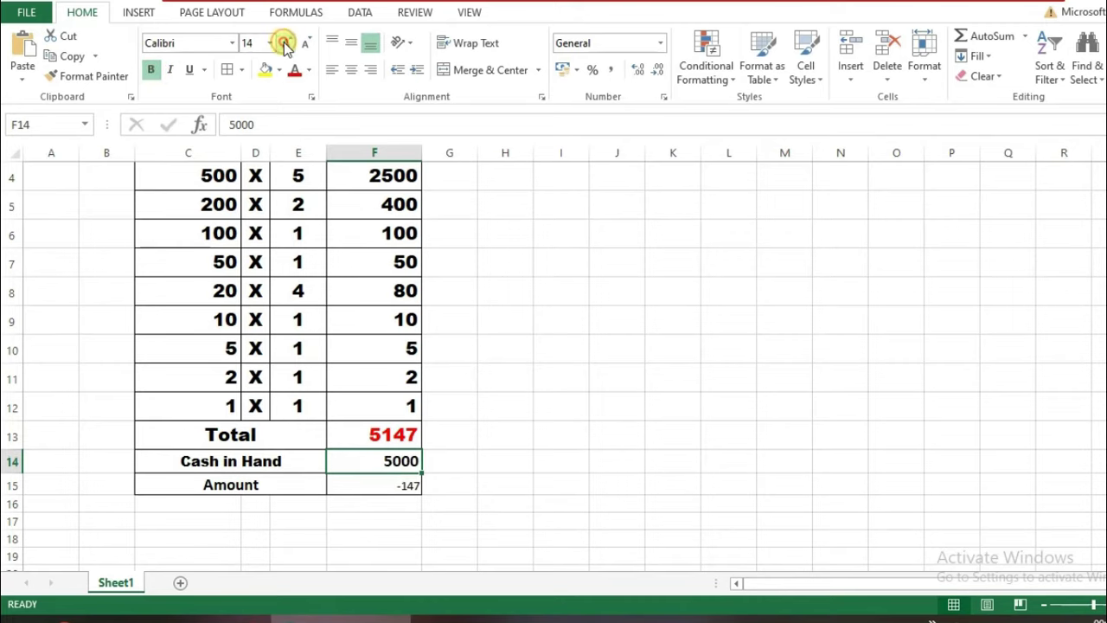
{"action": "left_click", "coordinate": [287, 45]}
{"action": "left_click", "coordinate": [286, 45]}
{"action": "left_click", "coordinate": [286, 44]}
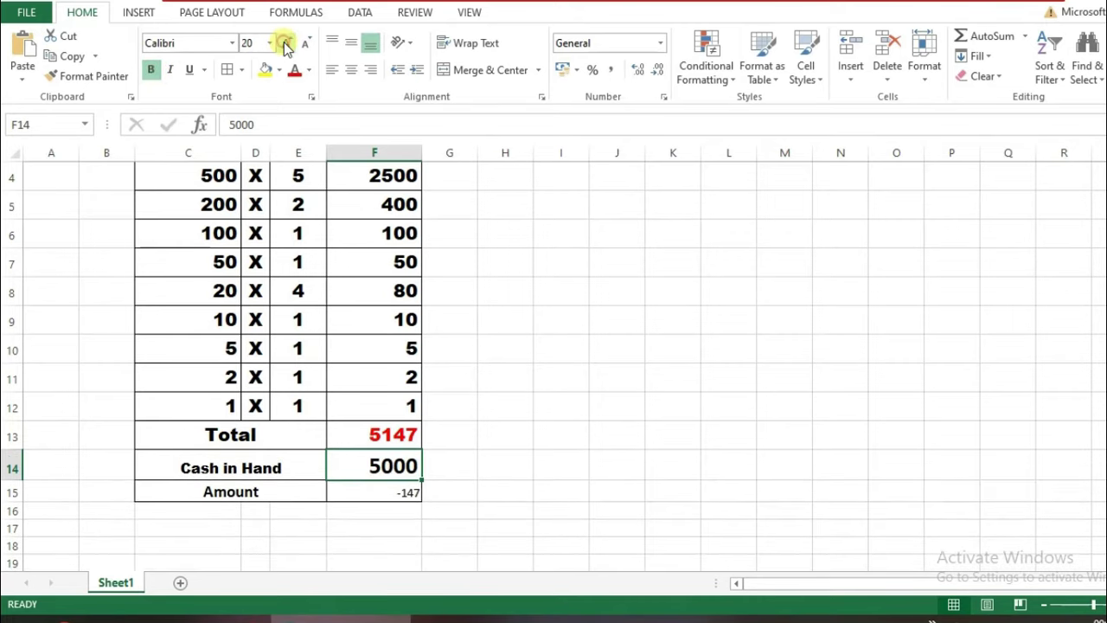
Give the -147 difference in F15 a yellow fill and font size 22
{"action": "left_click", "coordinate": [389, 491]}
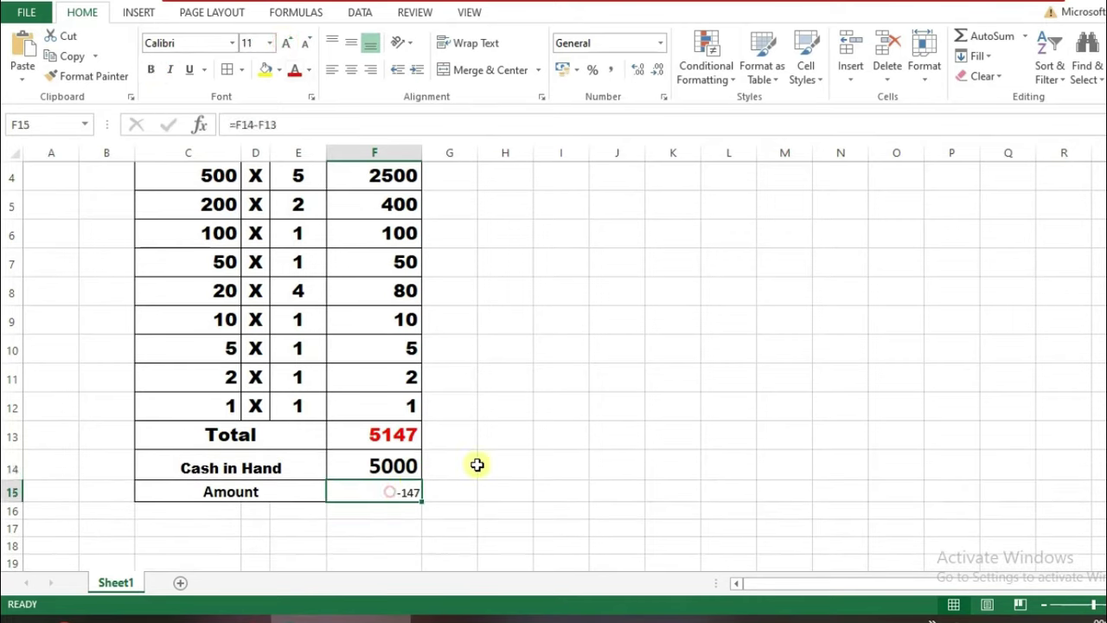
{"action": "left_click", "coordinate": [265, 71]}
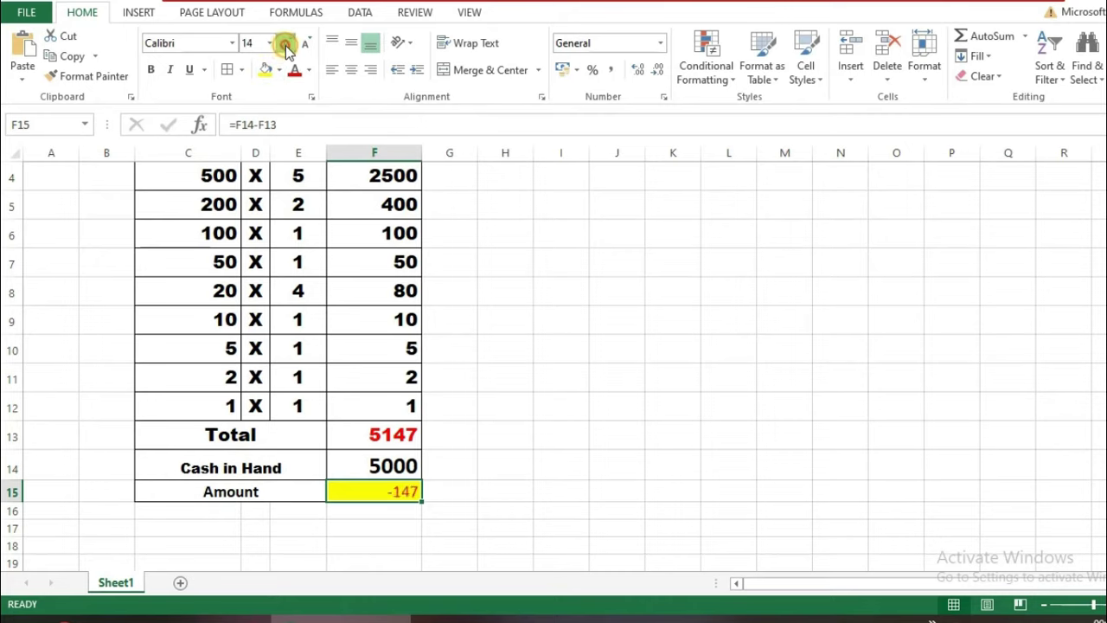
{"action": "left_click", "coordinate": [286, 43]}
{"action": "left_click", "coordinate": [285, 44]}
{"action": "left_click", "coordinate": [285, 43]}
{"action": "left_click", "coordinate": [286, 43]}
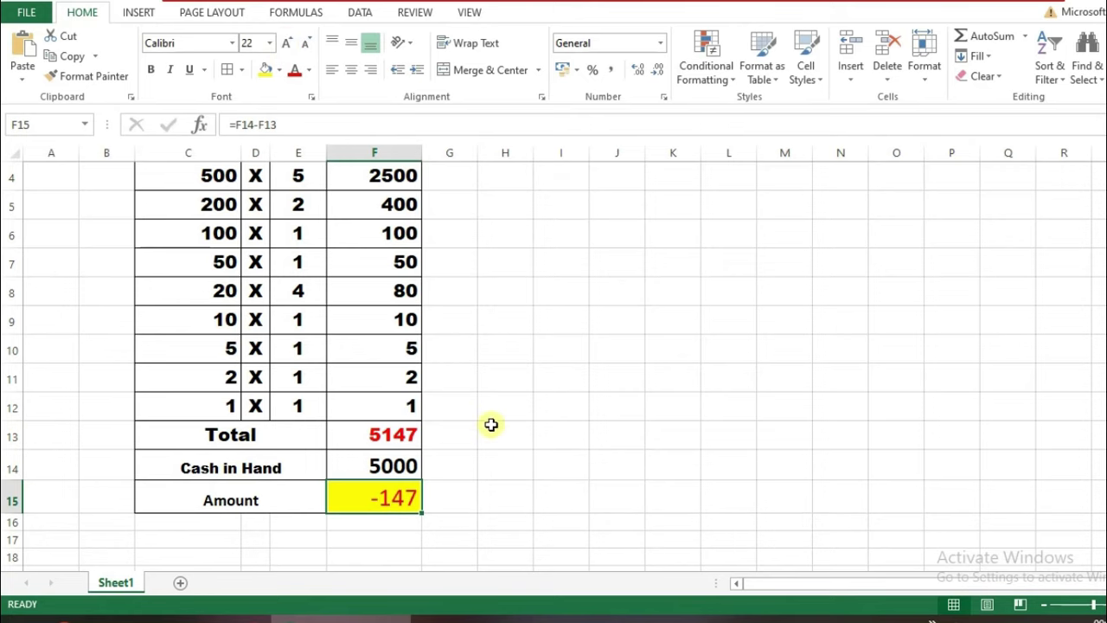
{"action": "left_click", "coordinate": [757, 417]}
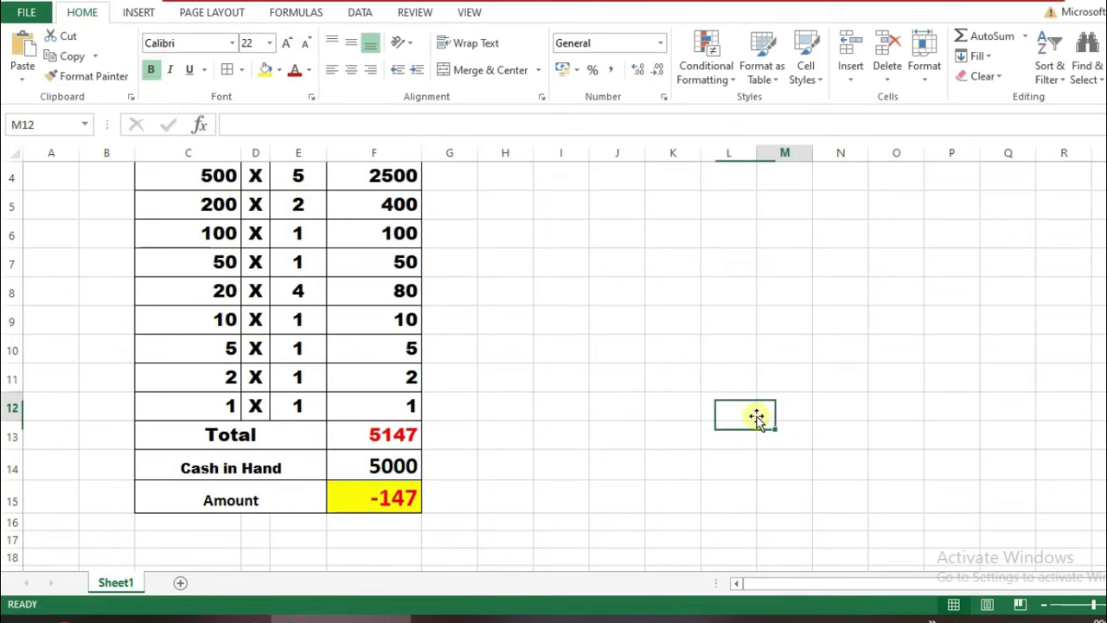
{"action": "scroll", "coordinate": [460, 386], "scroll_direction": "up", "scroll_amount": 2}
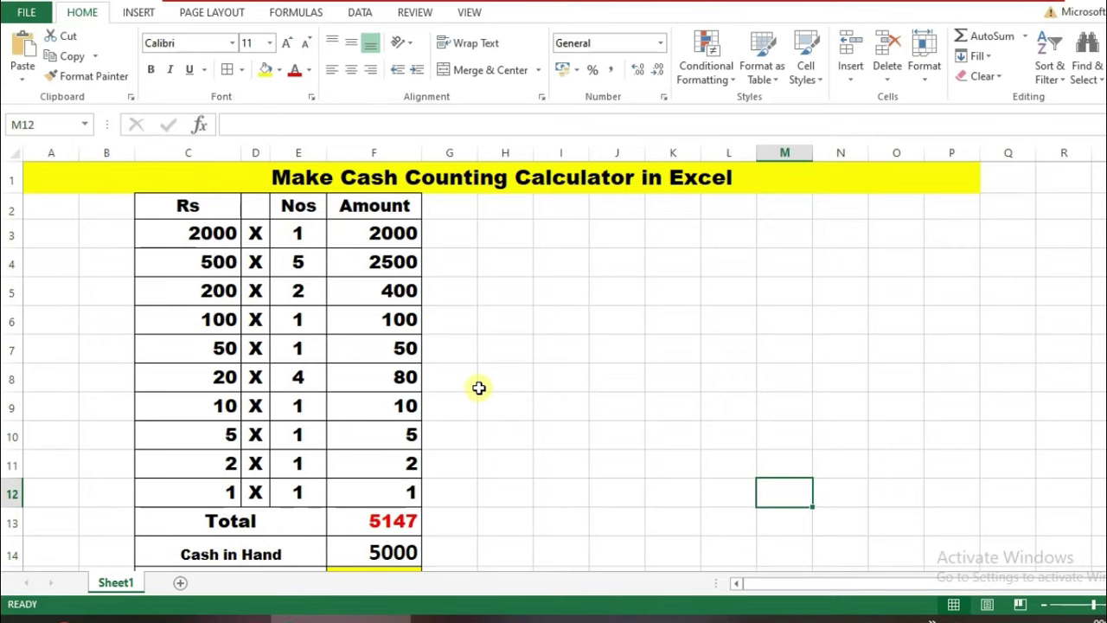
{"action": "scroll", "coordinate": [479, 387], "scroll_direction": "down", "scroll_amount": 1}
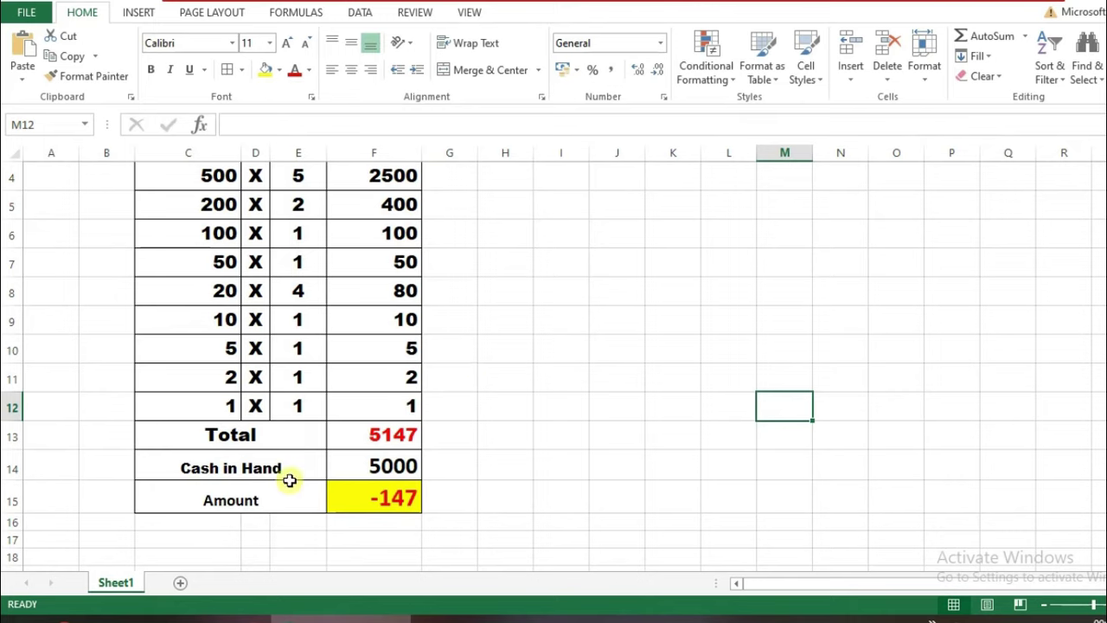
{"action": "scroll", "coordinate": [525, 438], "scroll_direction": "up", "scroll_amount": 1}
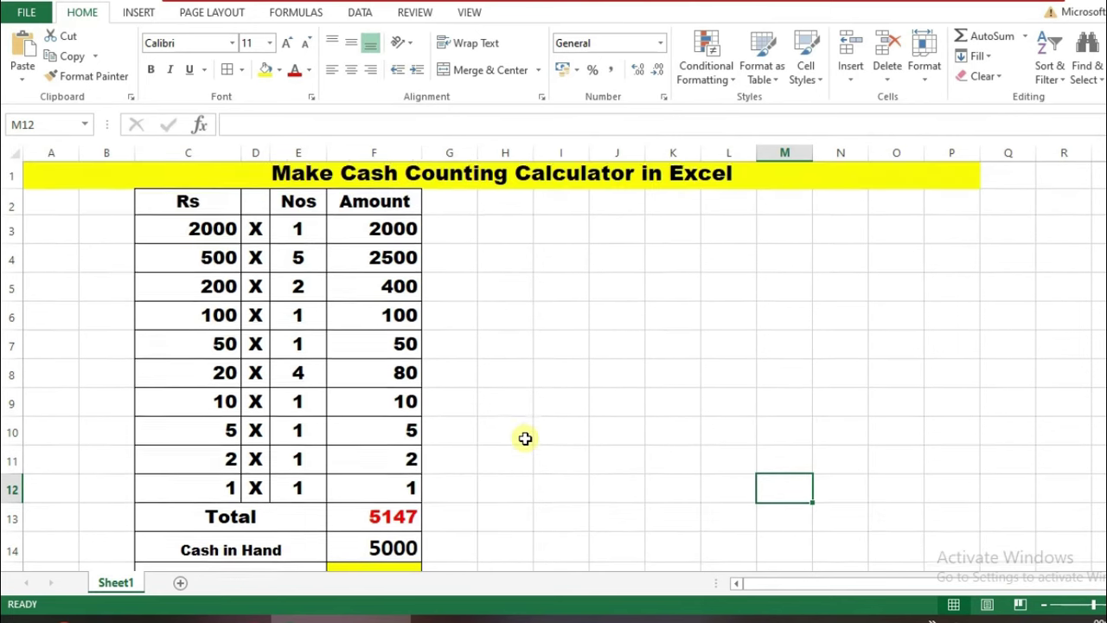